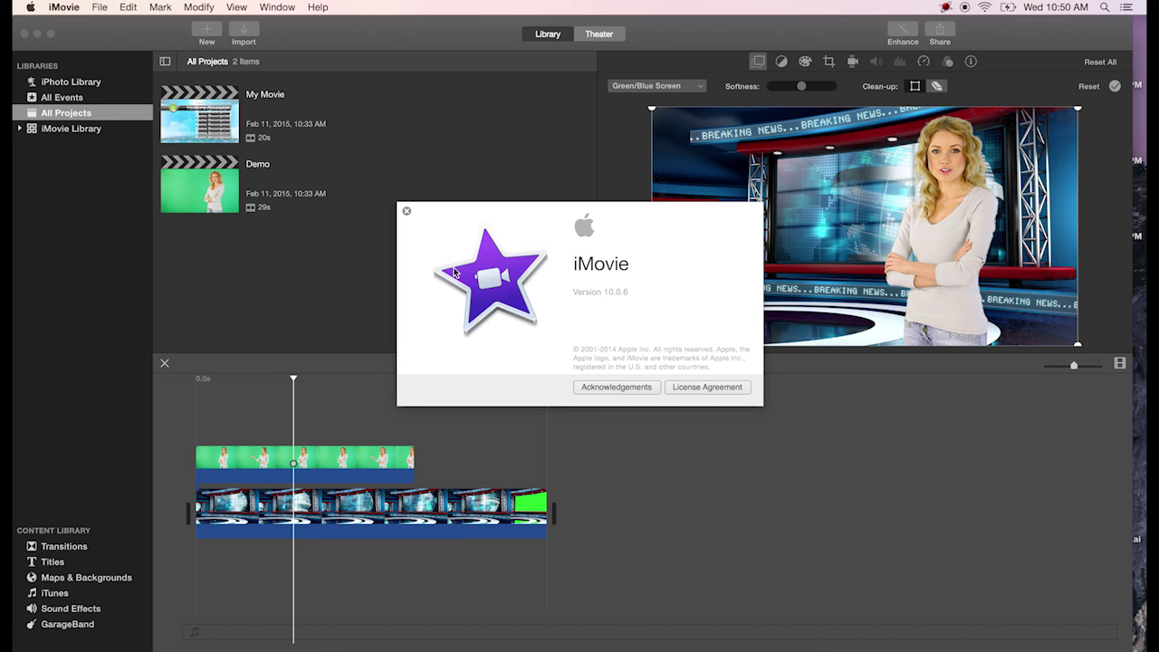
Step: Close the About iMovie 10.0.6 window to reveal the 28-second Demo project timeline
left_click(407, 210)
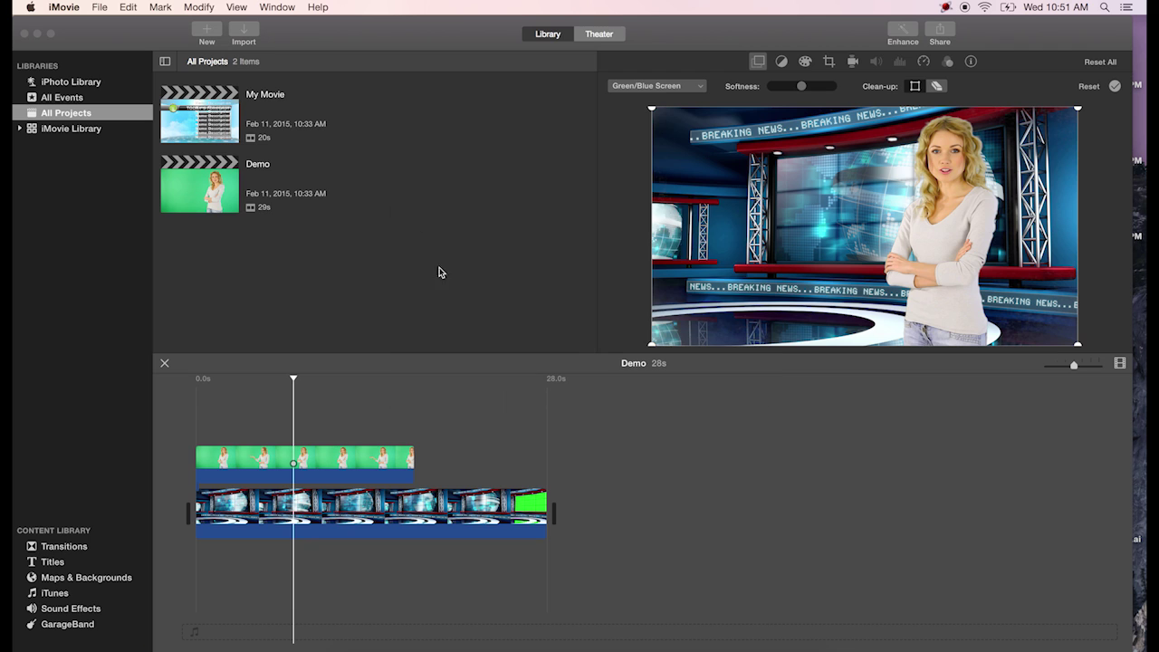
Step: Play the presenter-over-studio preview from an earlier point, then marquee-select both timeline clips
left_click(261, 394)
left_click(293, 402)
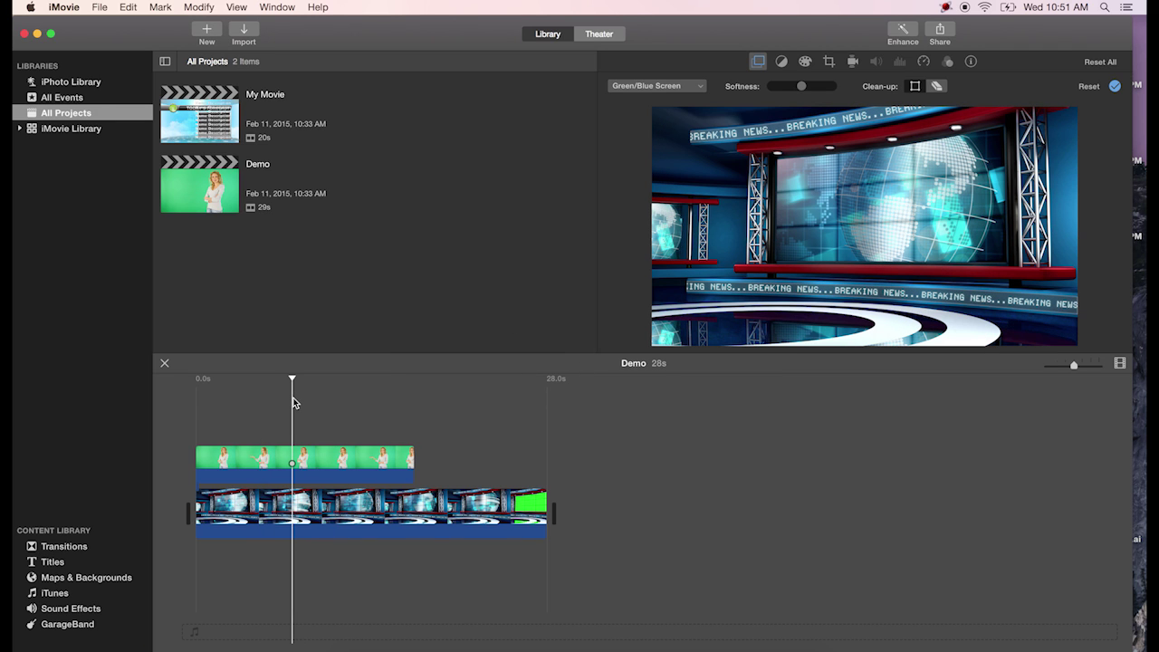
key("space")
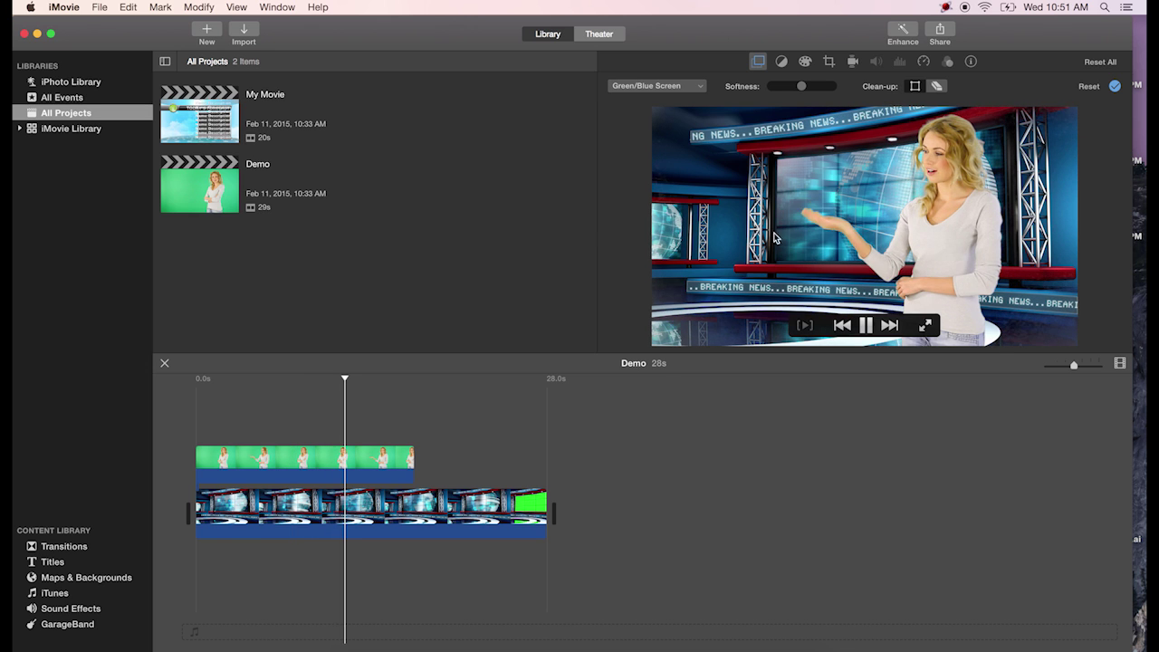
left_click_drag(577, 519, 194, 445)
left_click_drag(583, 520, 360, 459)
Step: Delete both clips and move Finder's demo files window off the timeline
key("Delete")
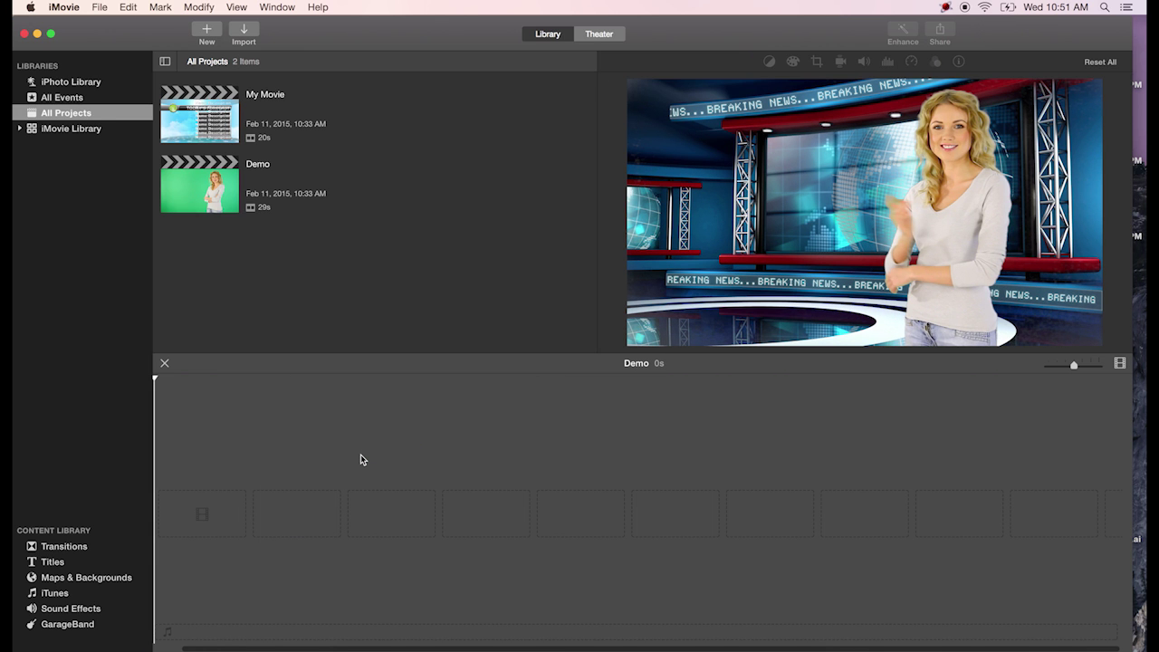
key("super+Tab")
key("Tab")
left_click_drag(837, 252, 843, 242)
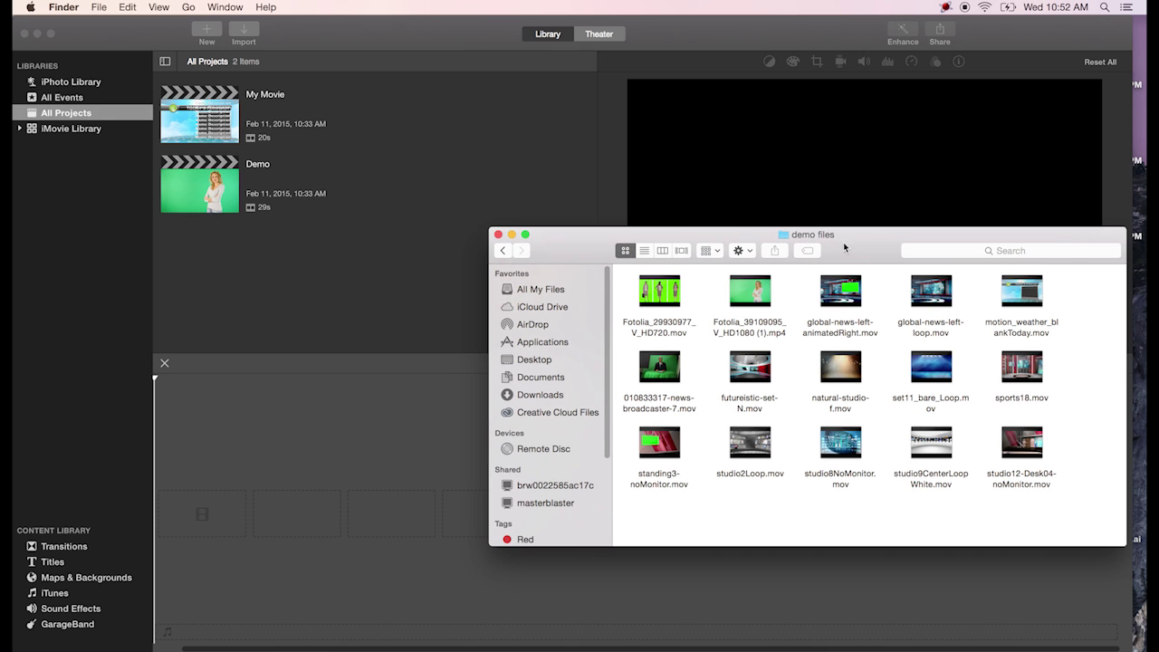
mouse_move(768, 315)
left_click_drag(838, 257, 880, 248)
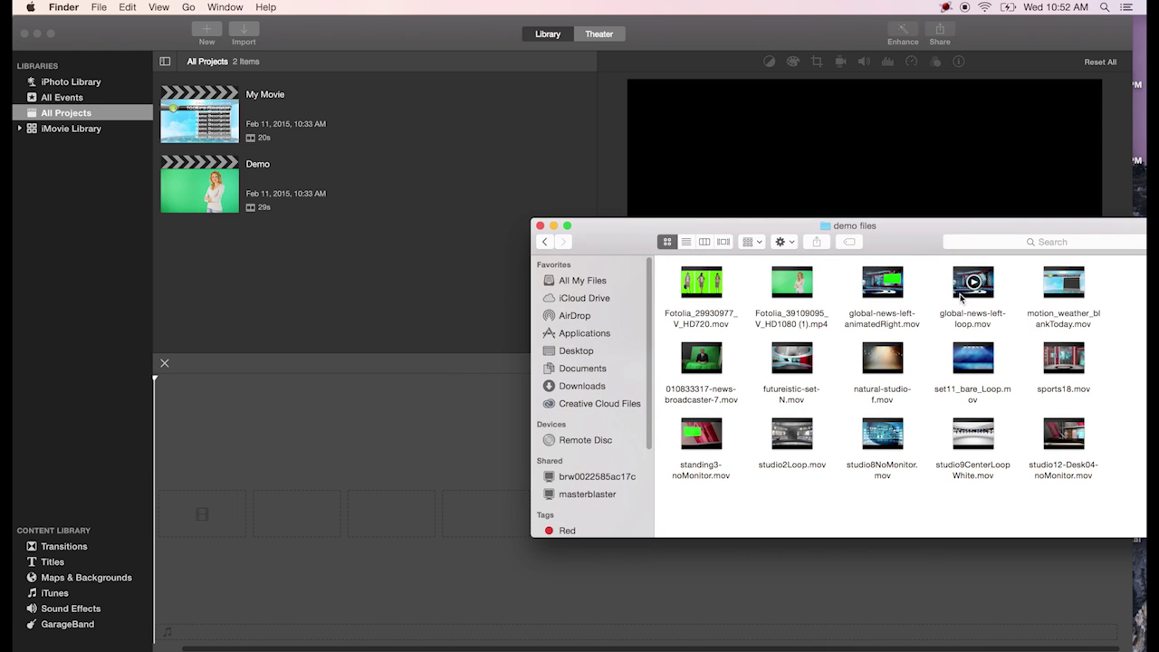
Step: Drag global-news-left-loop.mov into the timeline, then the Fotolia green-screen presenter clip above it
left_click(958, 295)
left_click_drag(958, 295, 199, 516)
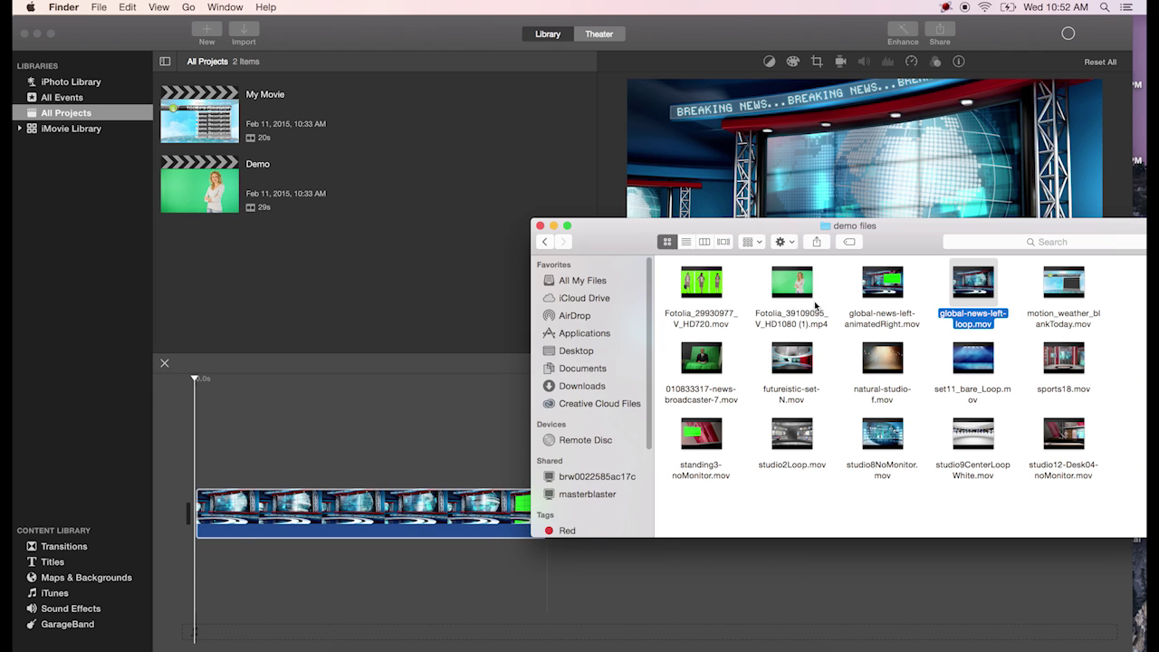
left_click(789, 280)
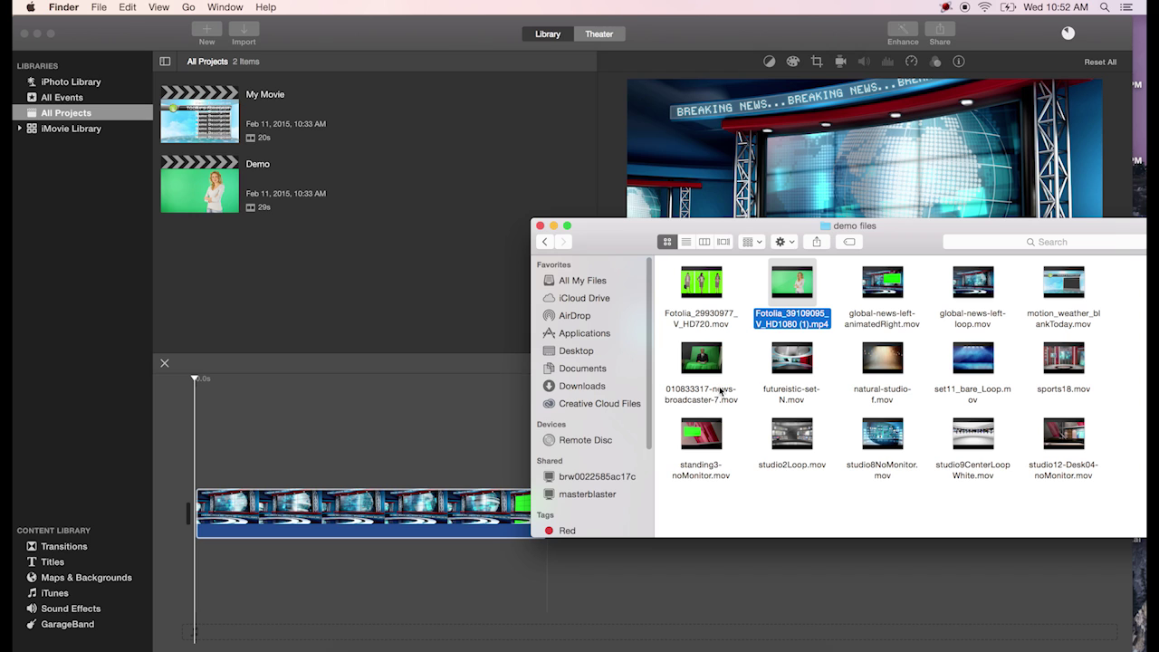
mouse_move(807, 297)
left_click_drag(793, 315, 179, 471)
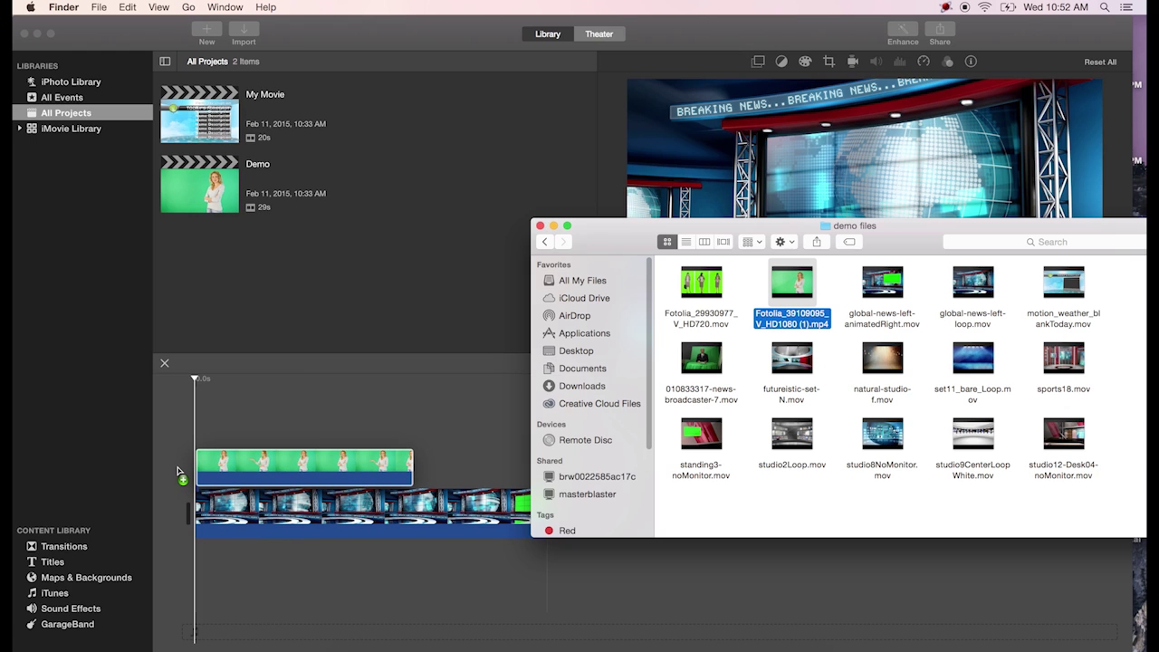
left_click(362, 396)
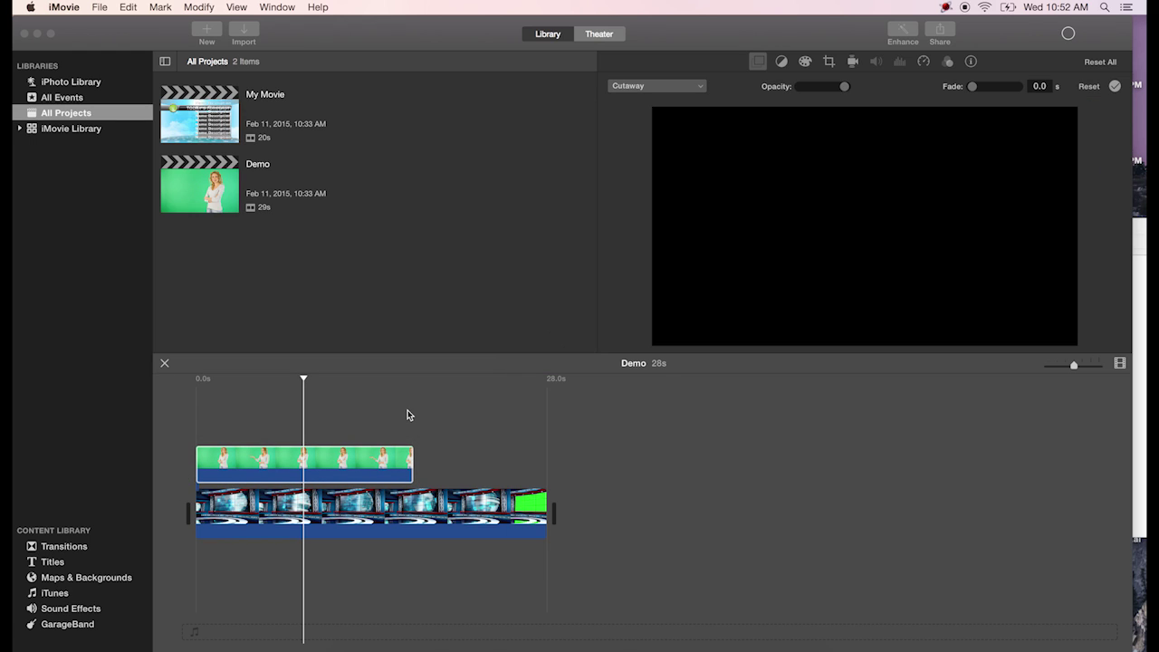
Step: Set the presenter clip's video overlay style to Green/Blue Screen
left_click(343, 408)
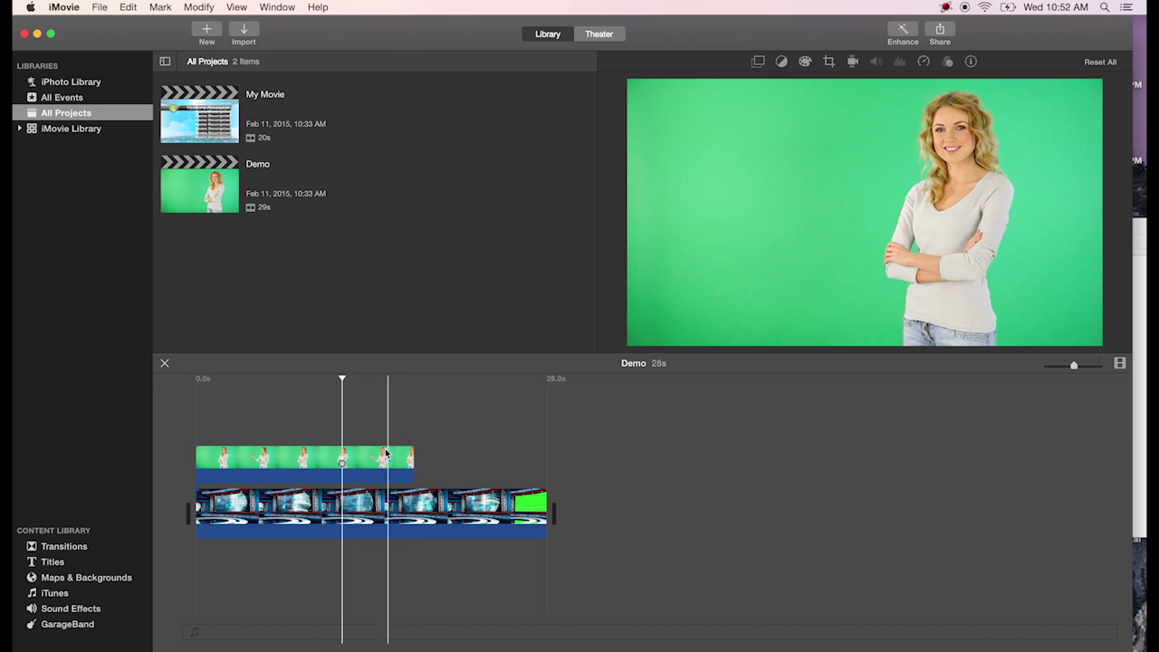
left_click(376, 457)
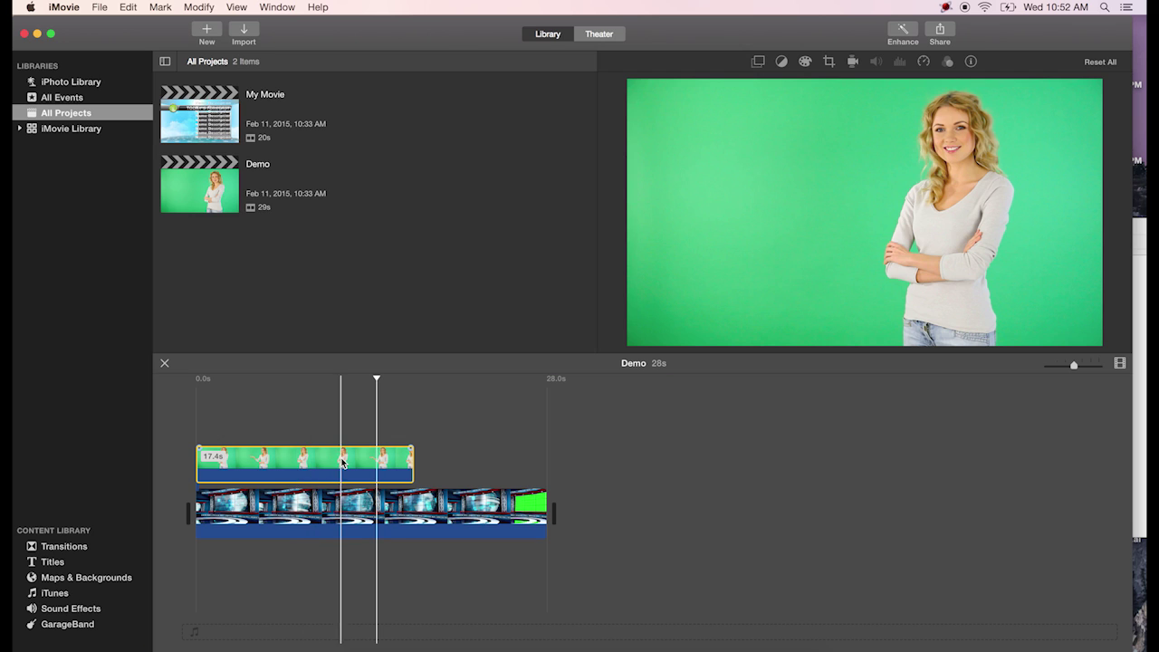
left_click(758, 62)
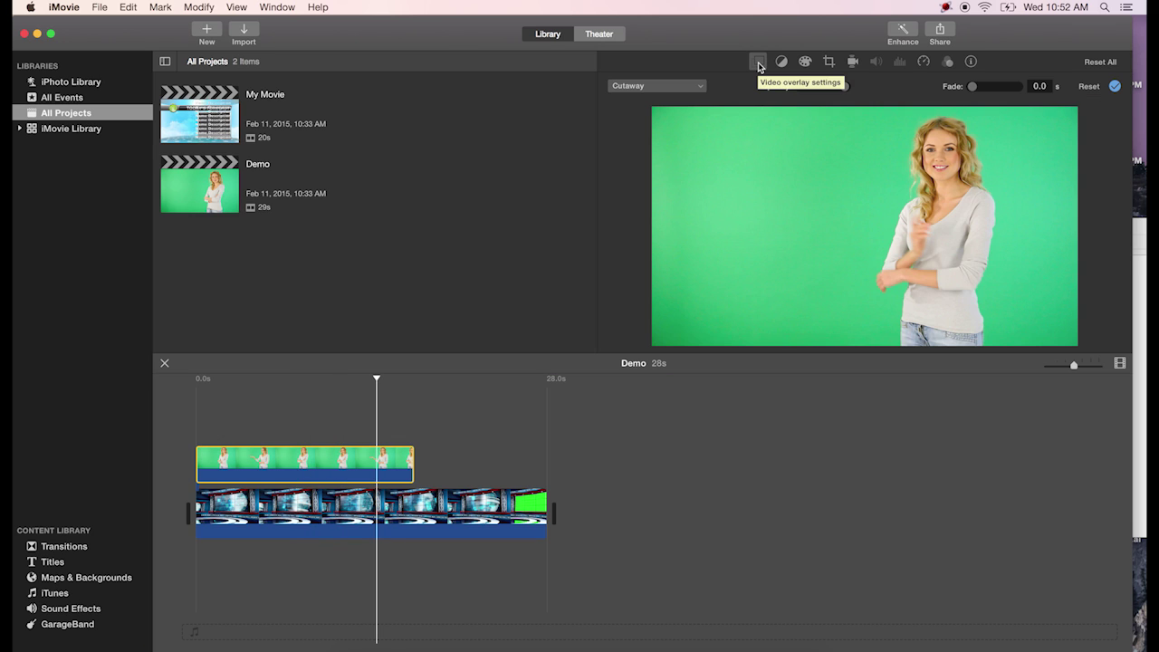
left_click(701, 88)
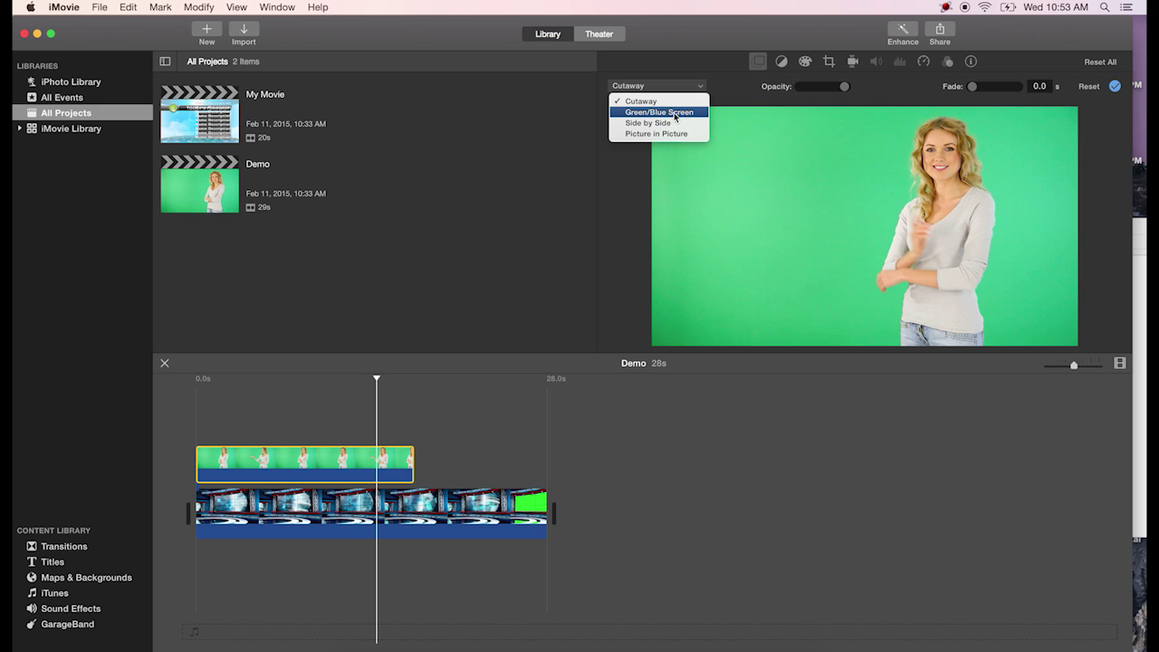
left_click(682, 112)
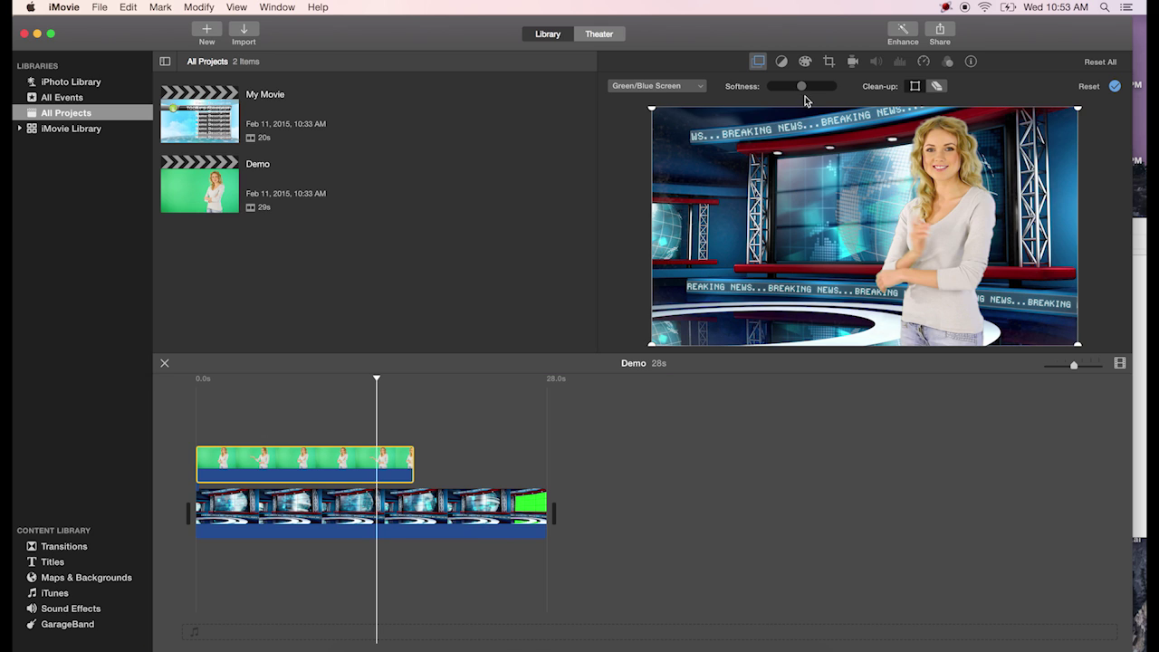
Step: Soften the green-screen key, crop the clean-up region tightly around the presenter, and pick the clean-up brush
left_click_drag(800, 89, 825, 93)
mouse_move(908, 149)
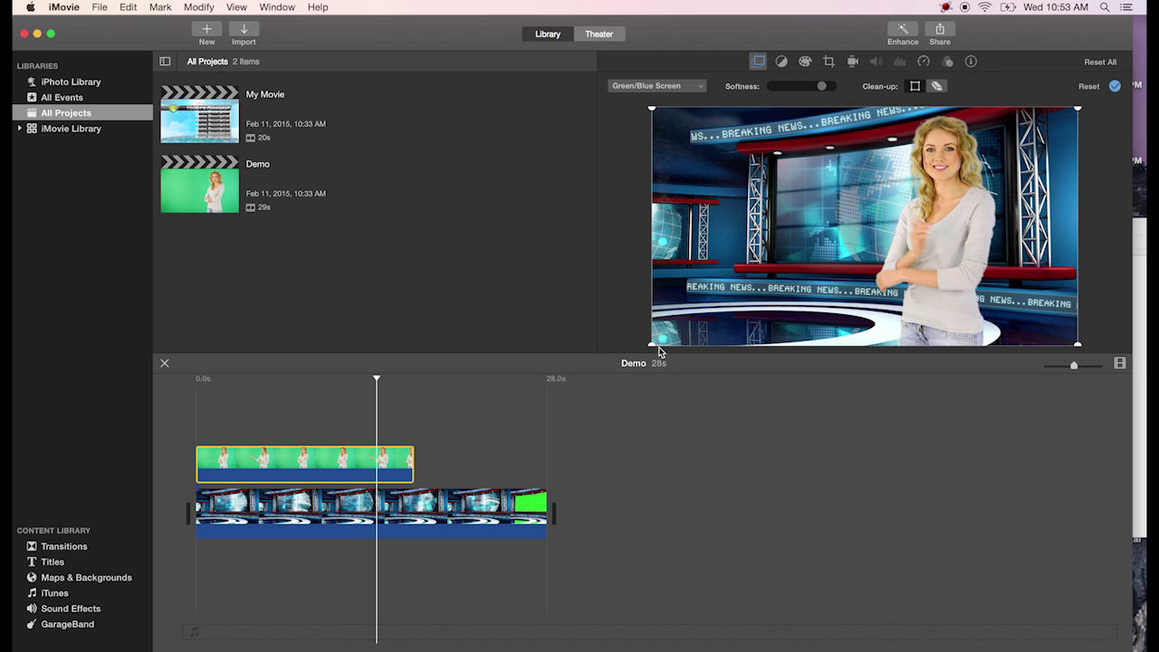
left_click_drag(652, 345, 846, 352)
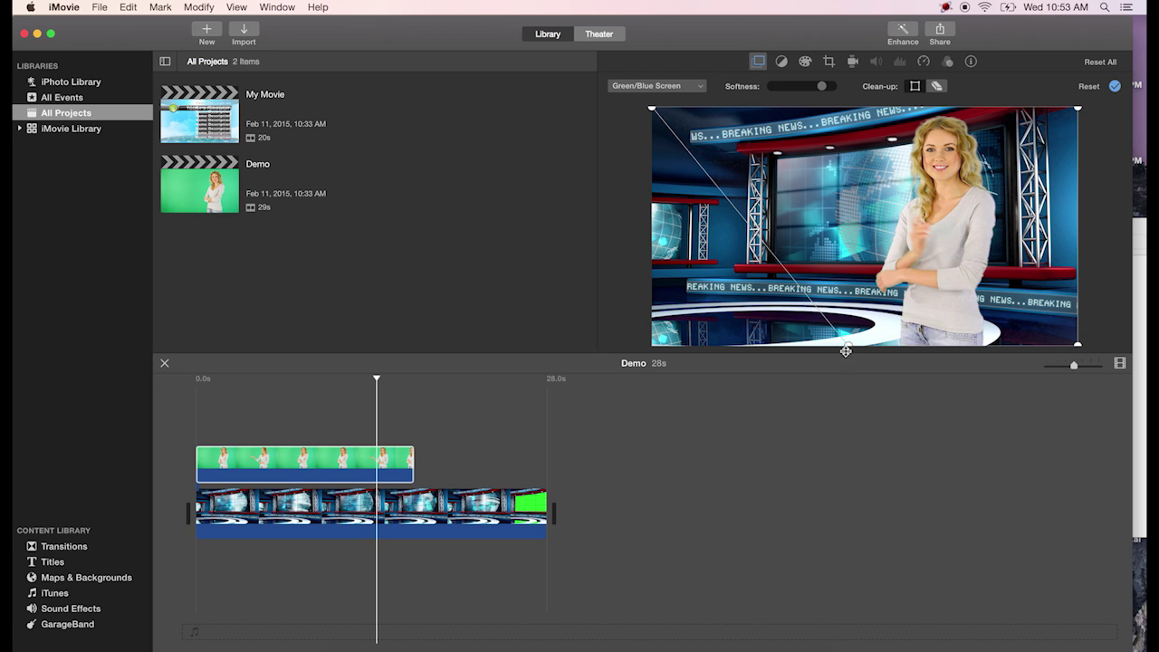
left_click_drag(655, 110, 830, 111)
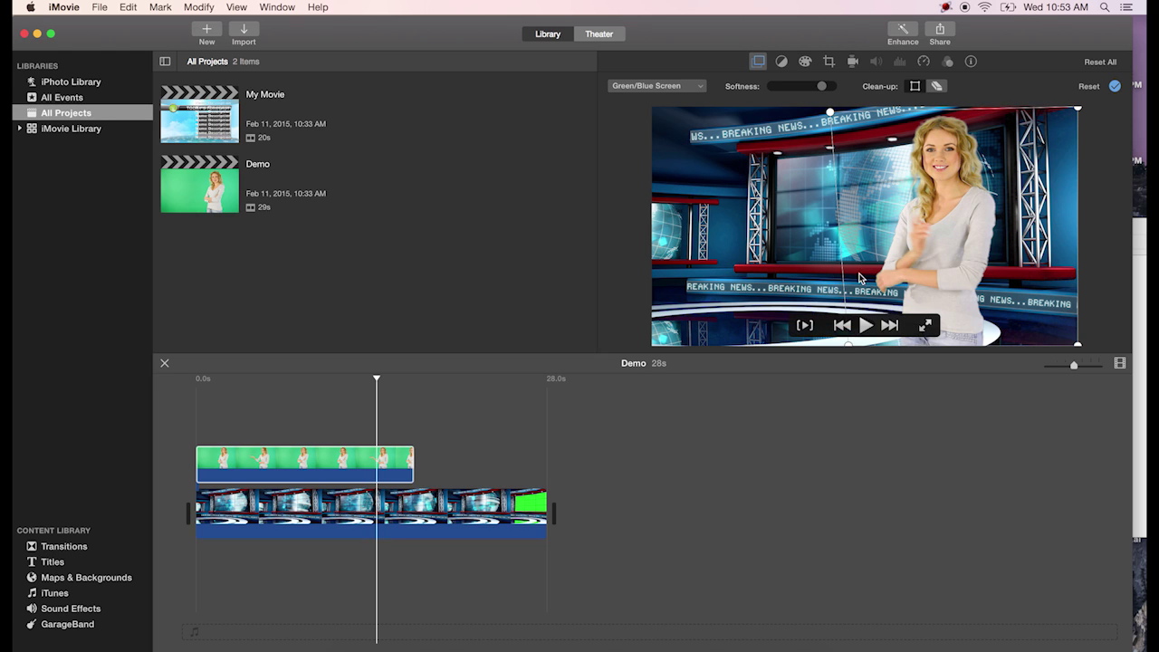
left_click_drag(848, 345, 826, 350)
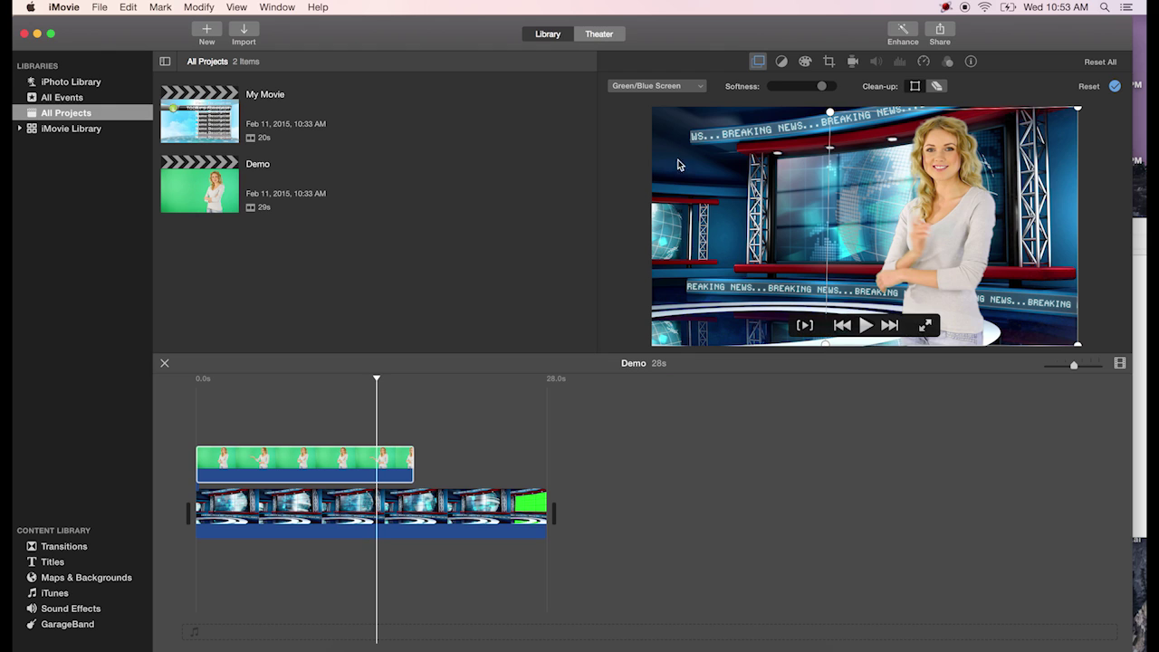
left_click_drag(1079, 112, 1058, 107)
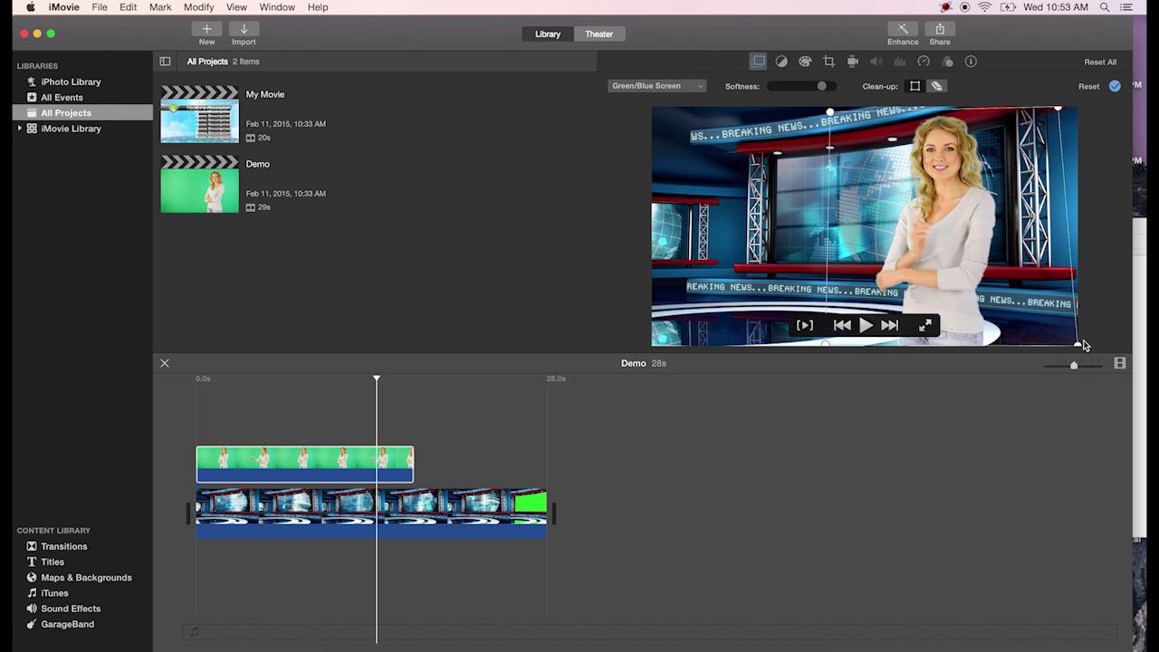
left_click_drag(1080, 348, 1047, 345)
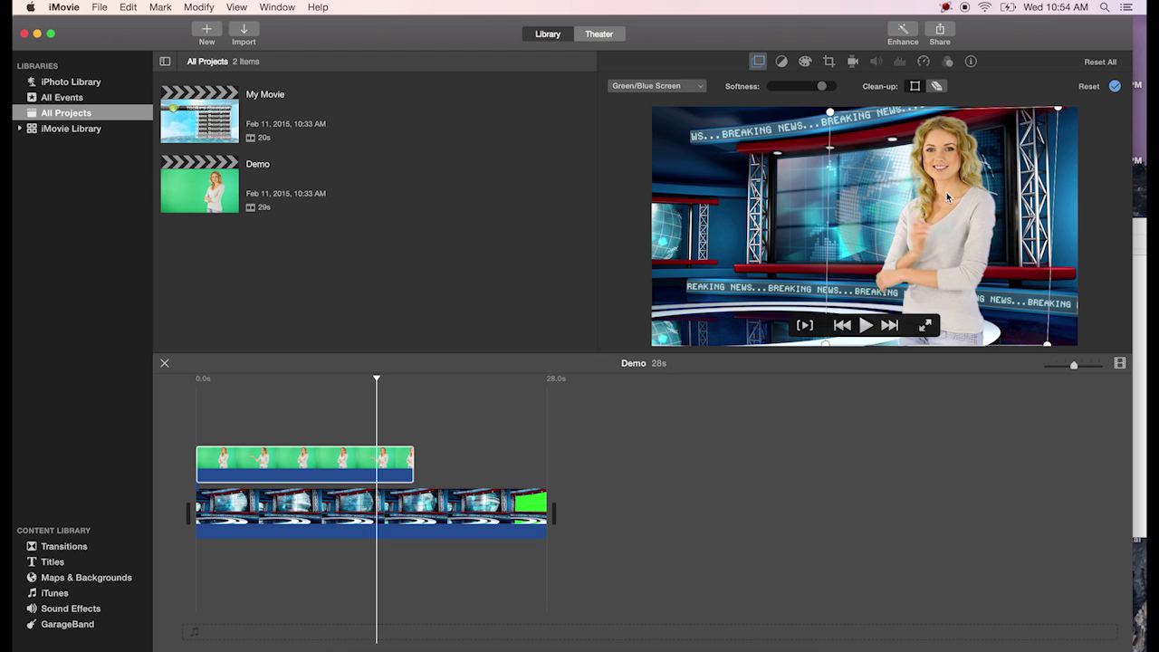
left_click(937, 87)
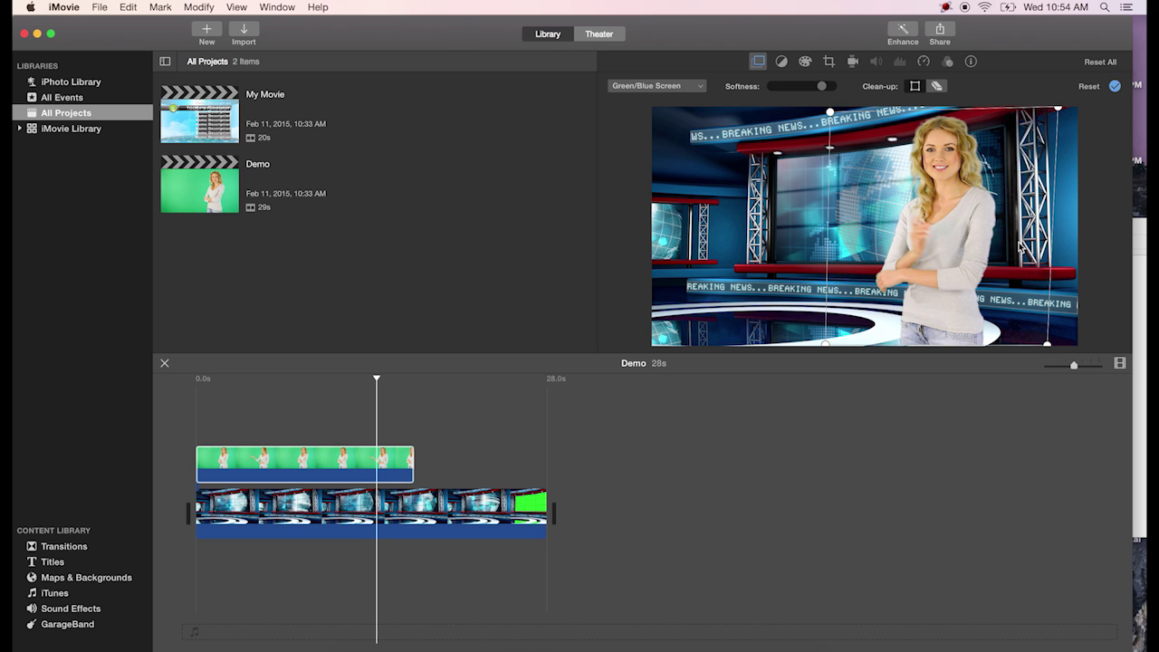
left_click(306, 381)
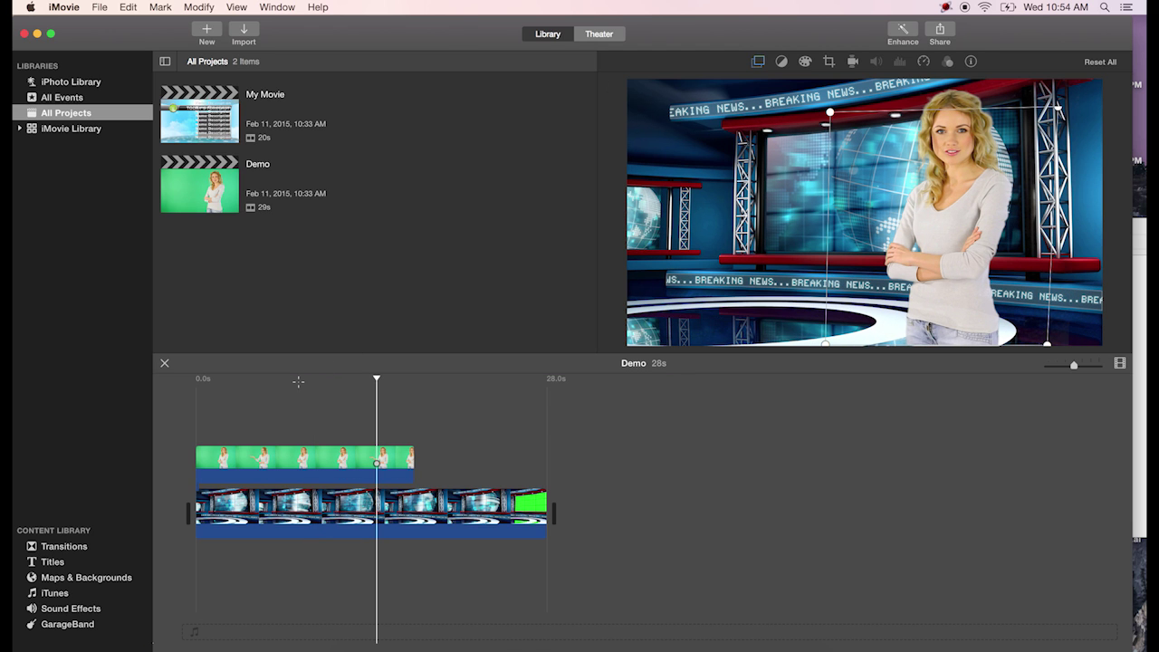
left_click(260, 455)
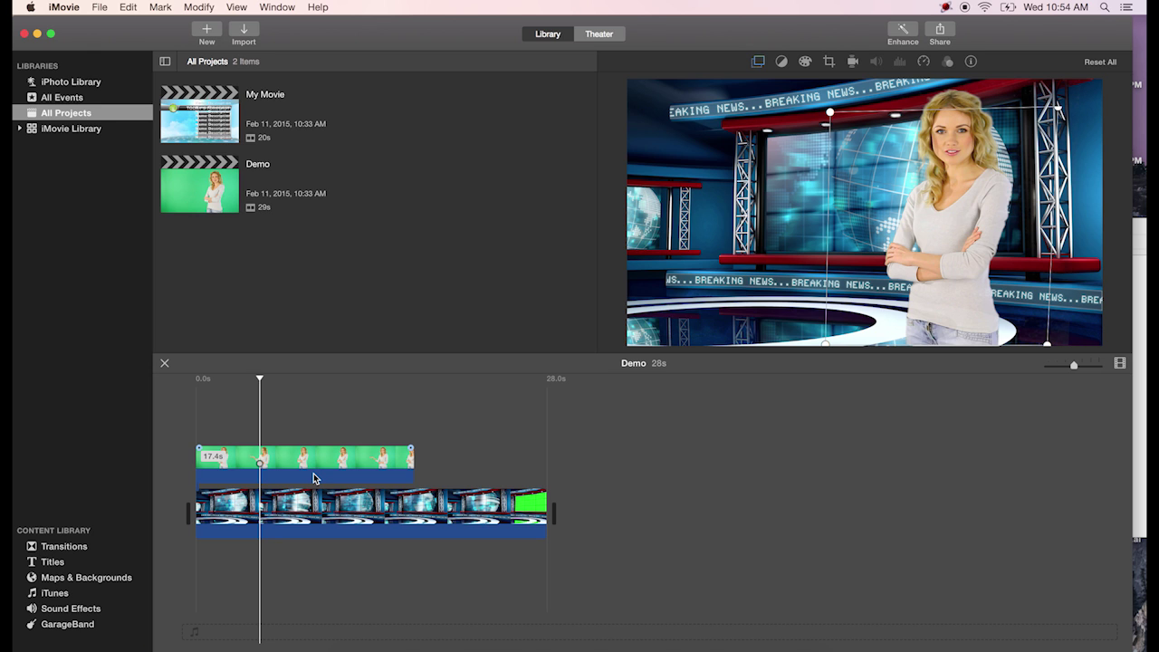
key("space")
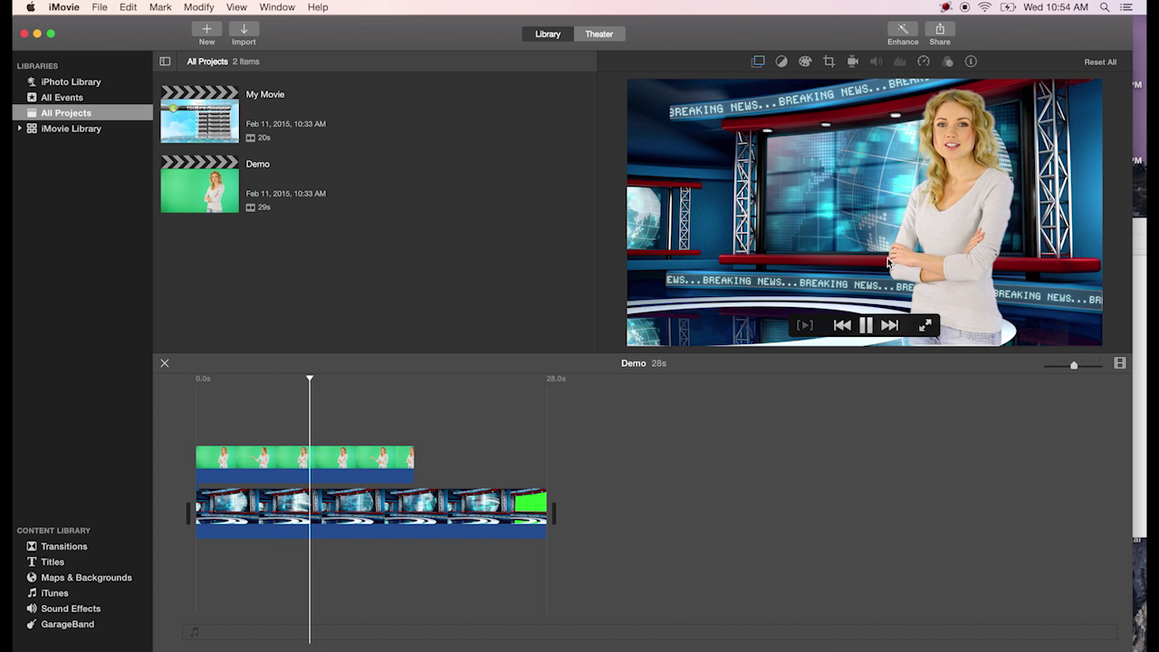
left_click(279, 380)
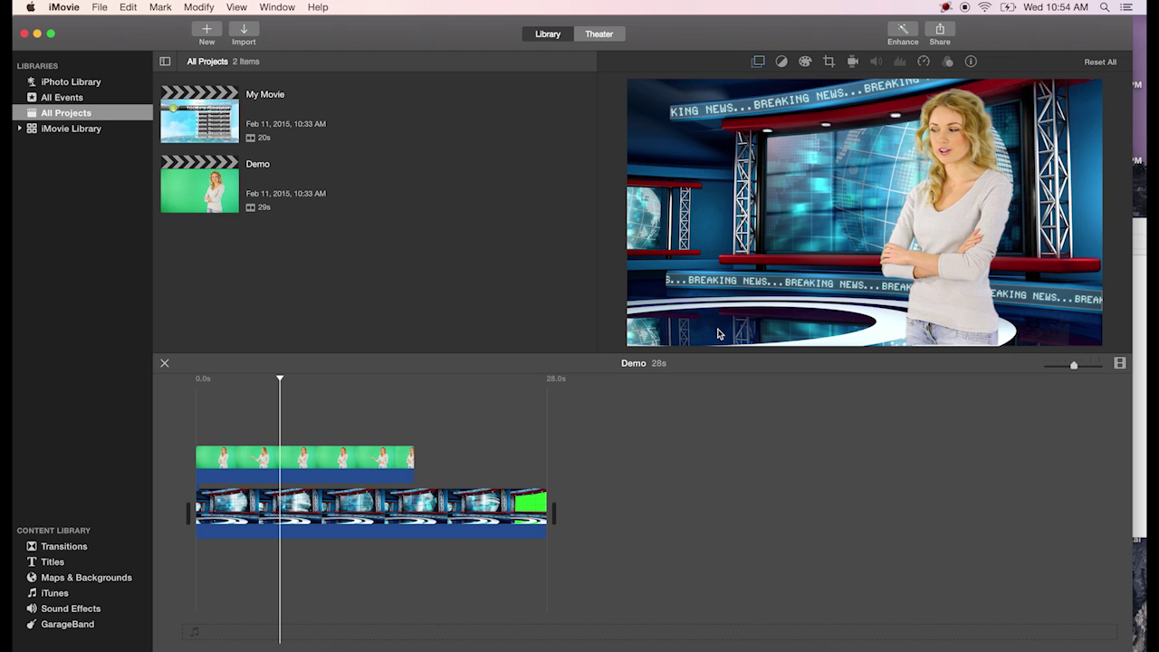
left_click(336, 457)
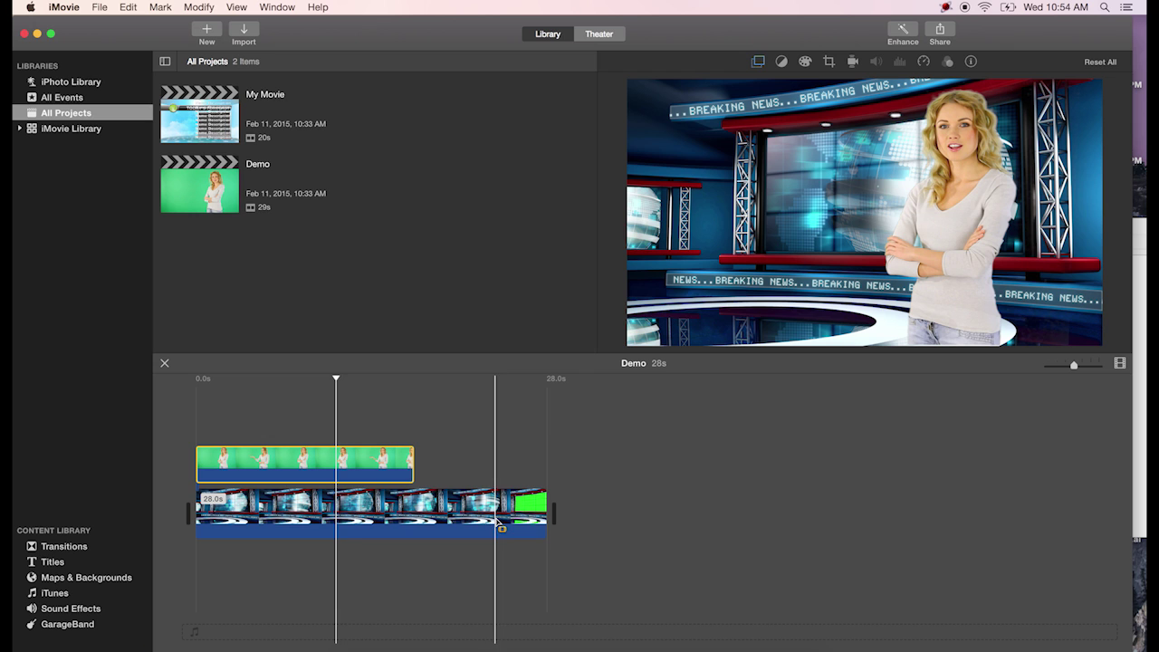
Step: Select the news background clip and find its last studio frame before the green-screen ending
left_click(496, 524)
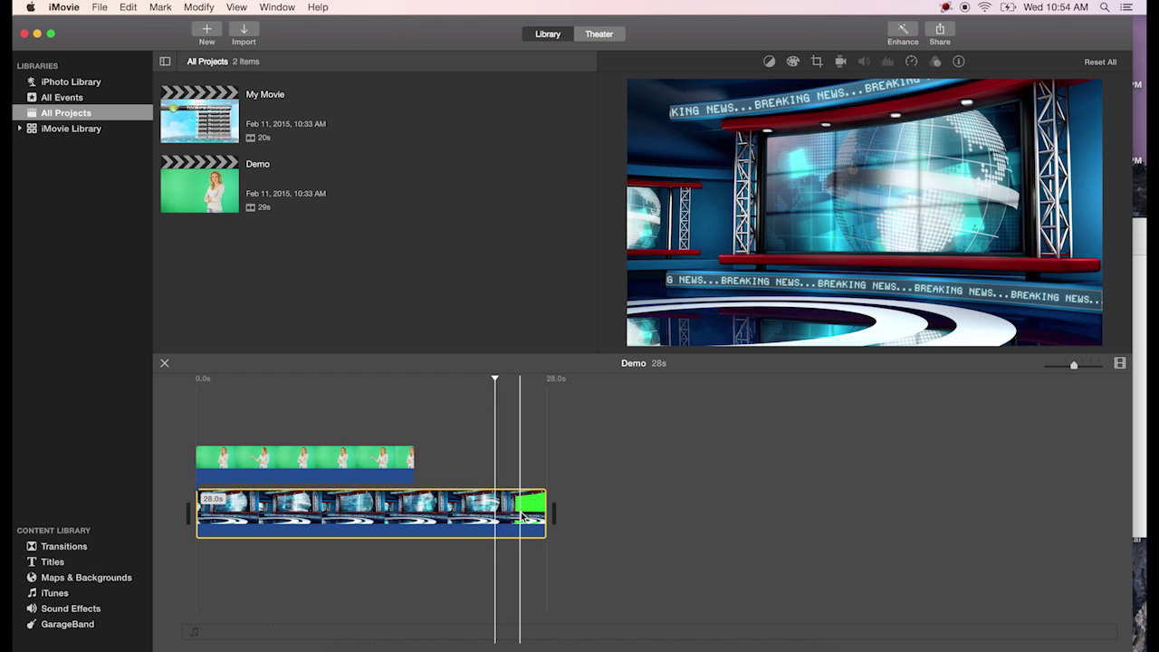
left_click(521, 515)
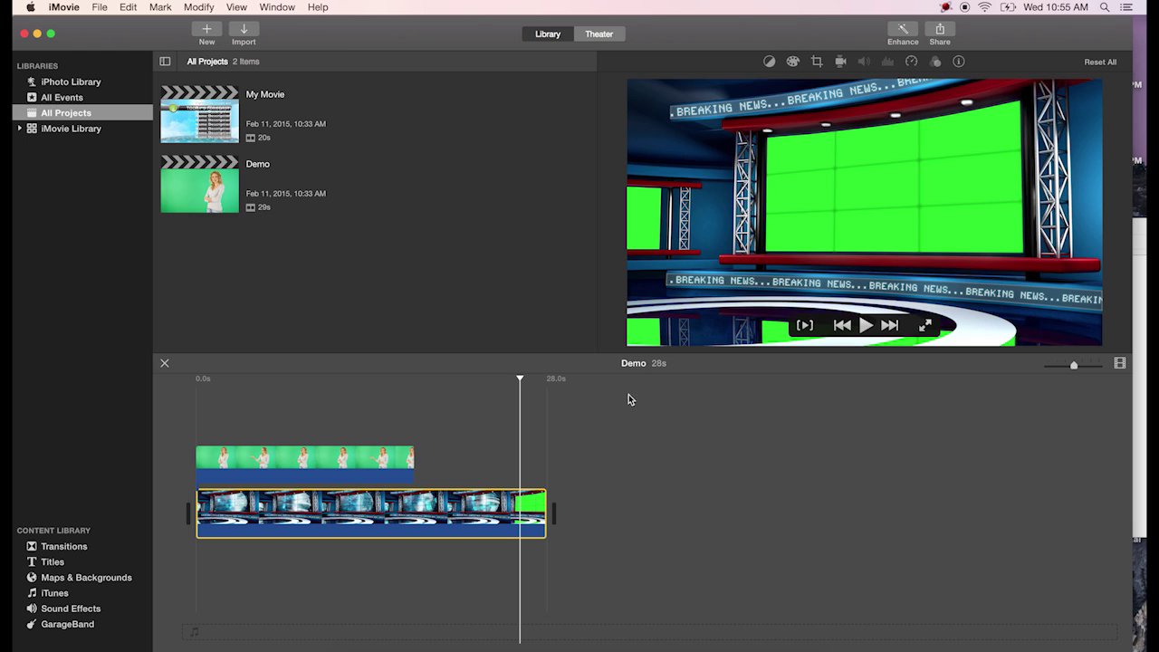
left_click(568, 446)
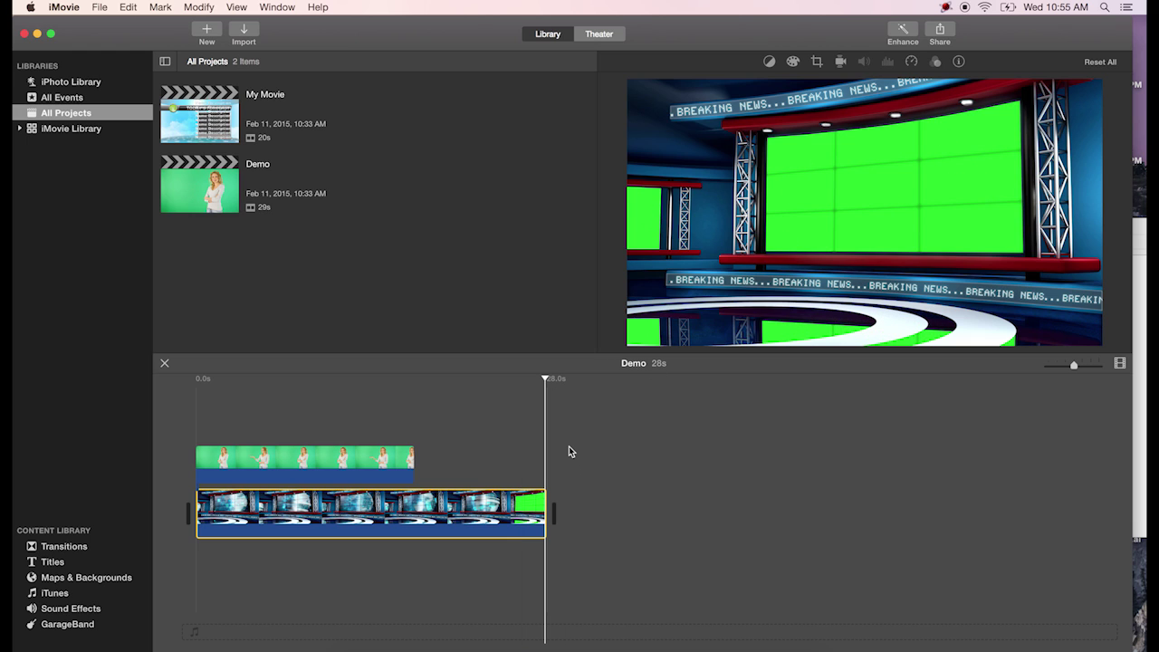
left_click(507, 466)
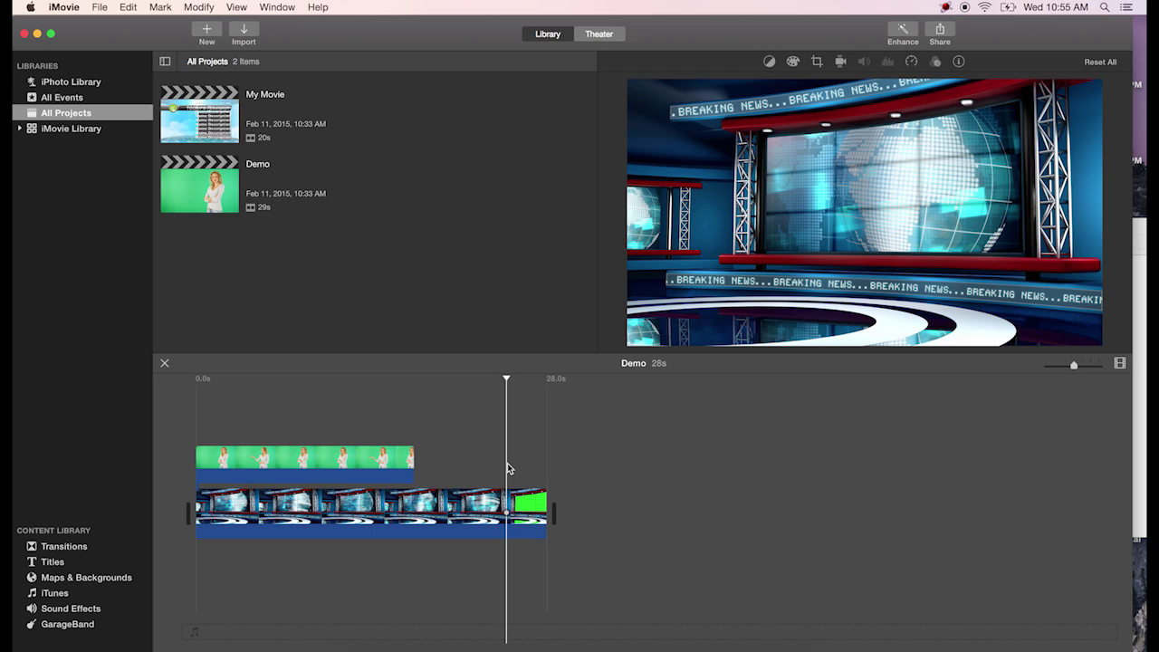
key("Right")
key("Right")
key("Right")
key("Right")
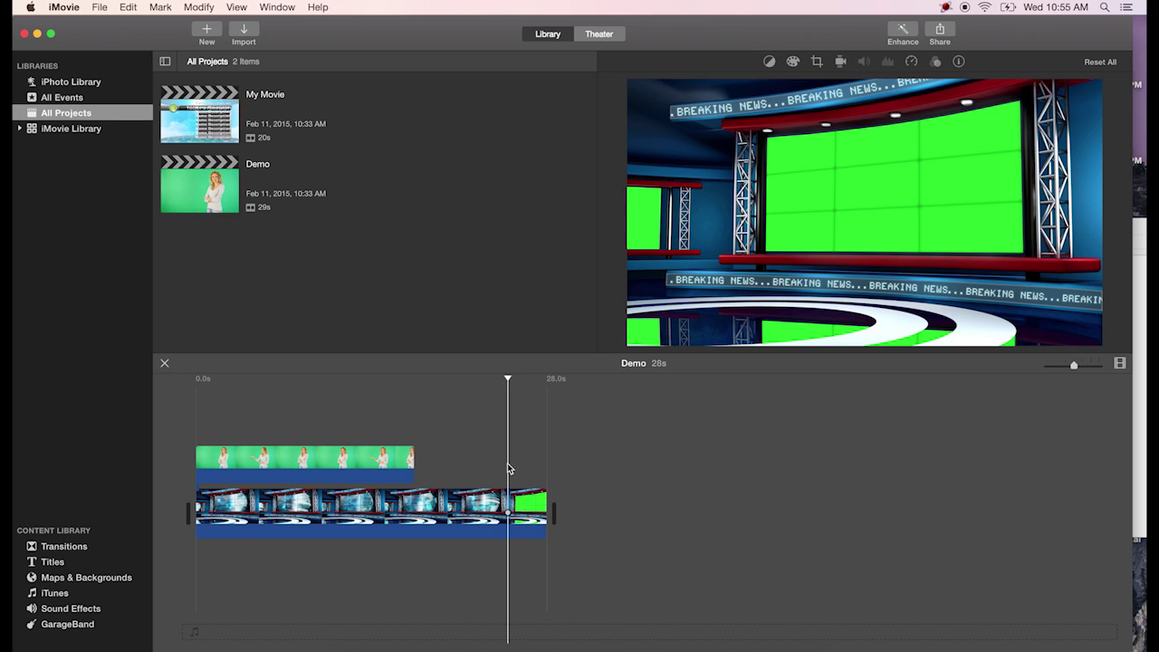
key("Left")
key("Left")
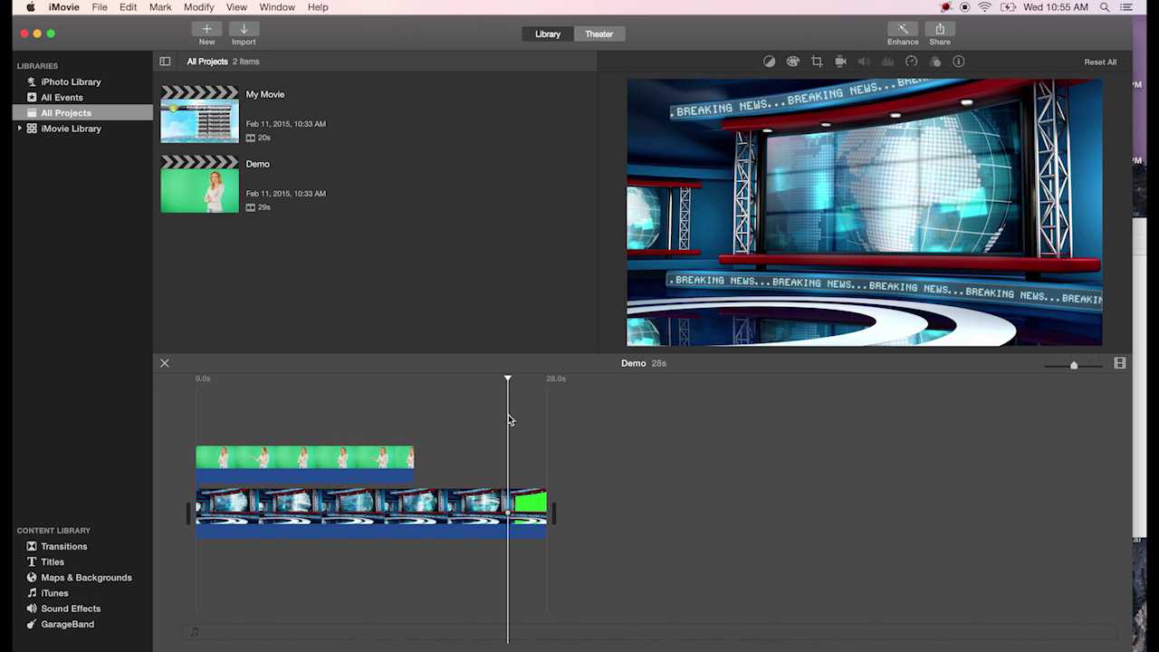
Step: Split the background clip at that frame and delete the 3.0s green-screen tail
right_click(509, 497)
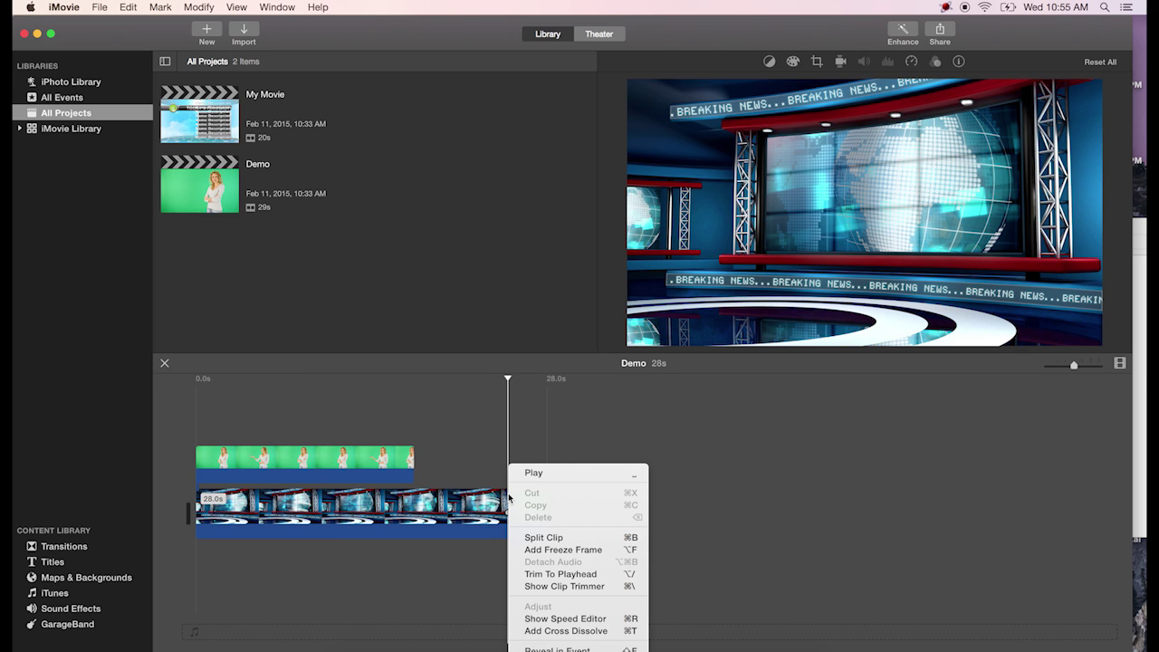
left_click(562, 538)
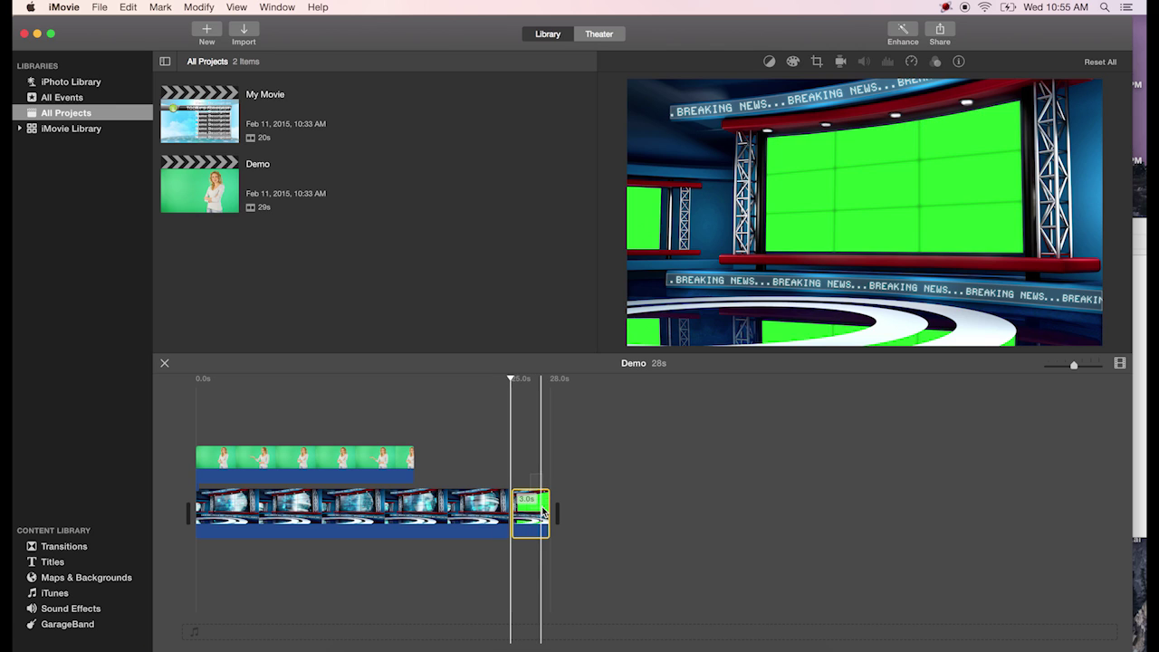
key("Delete")
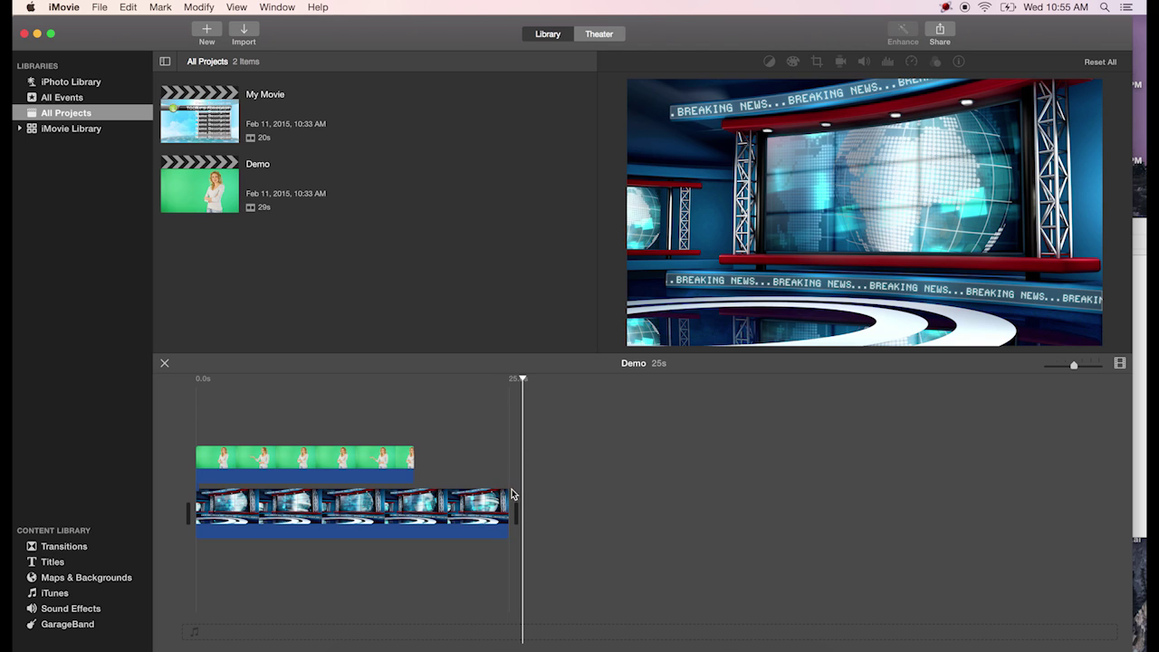
mouse_move(830, 207)
Step: Paste copies of the 25.0s news-studio background at the project end, undoing a paste that split a clip
left_click(489, 514)
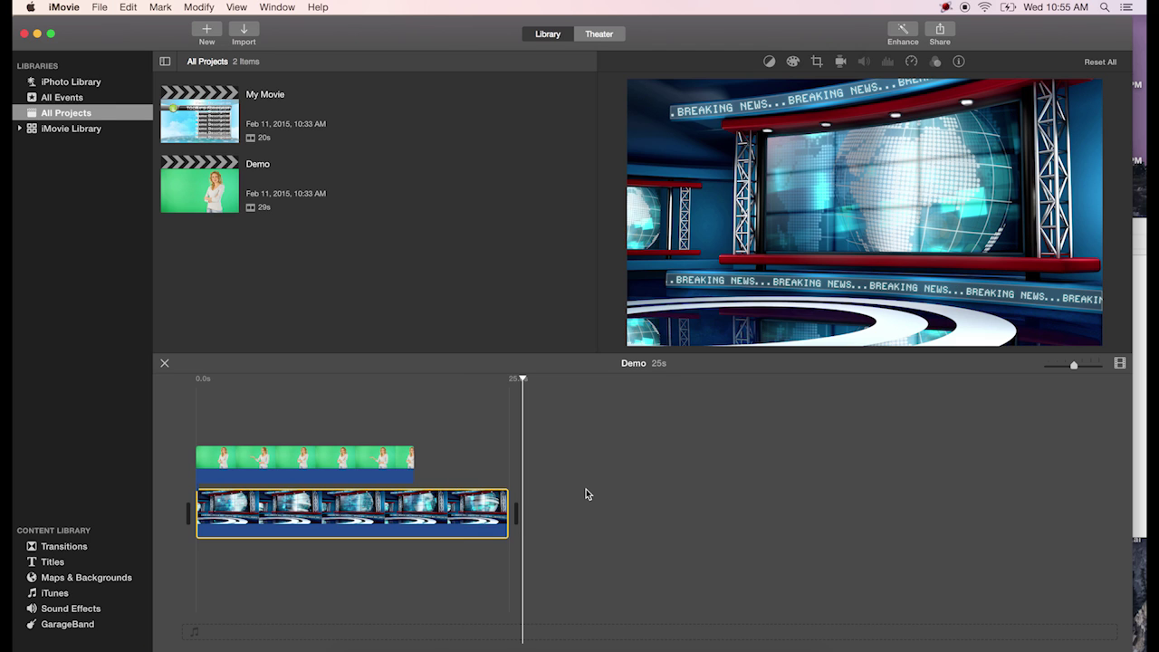
key("super+v")
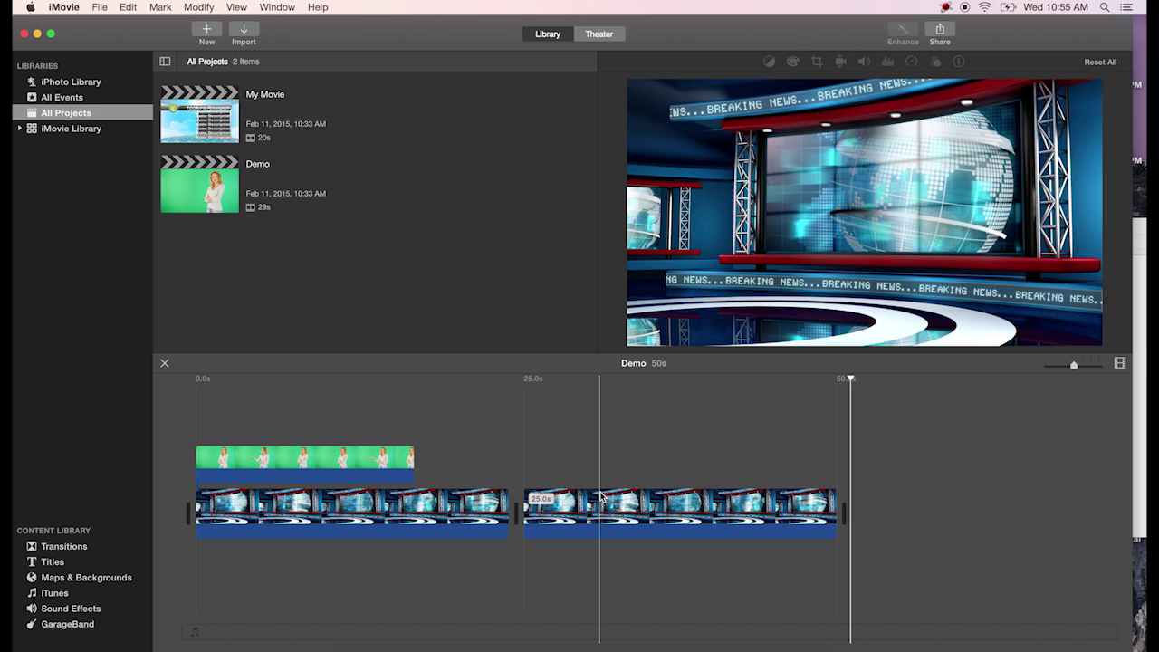
key("super+v")
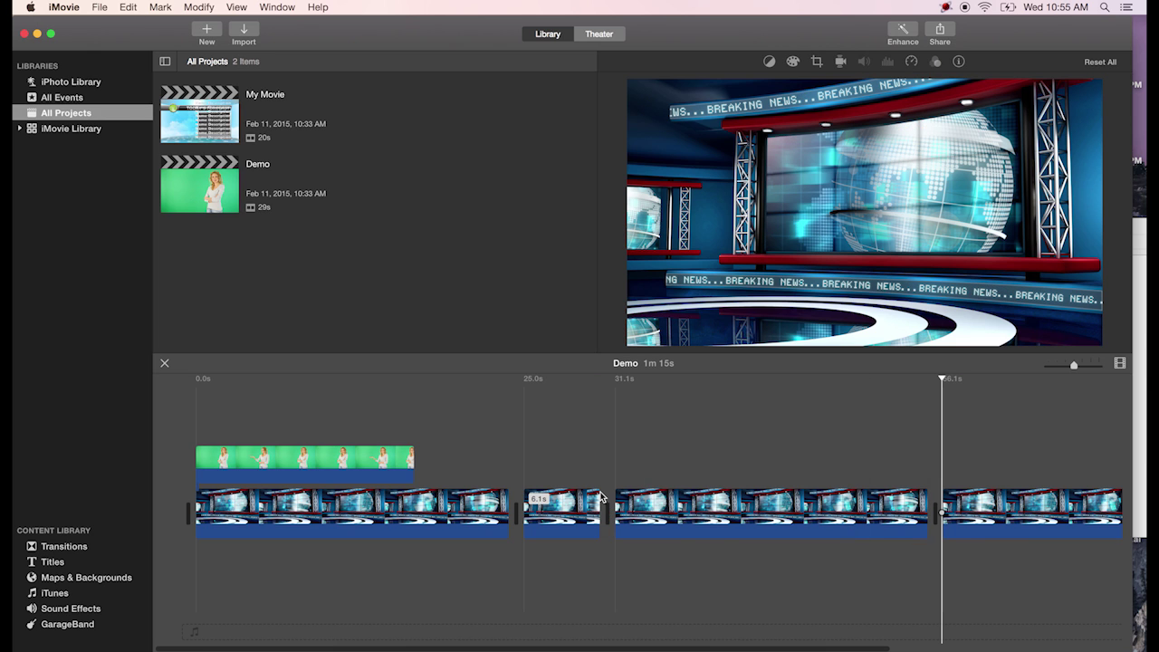
key("super+z")
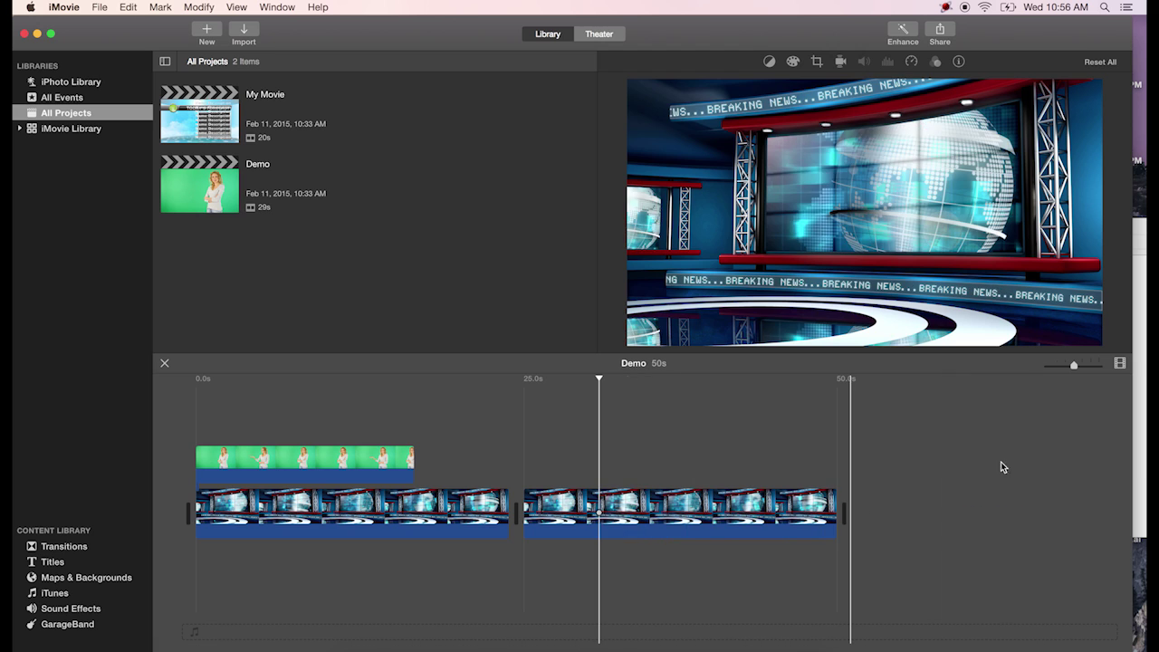
key("End")
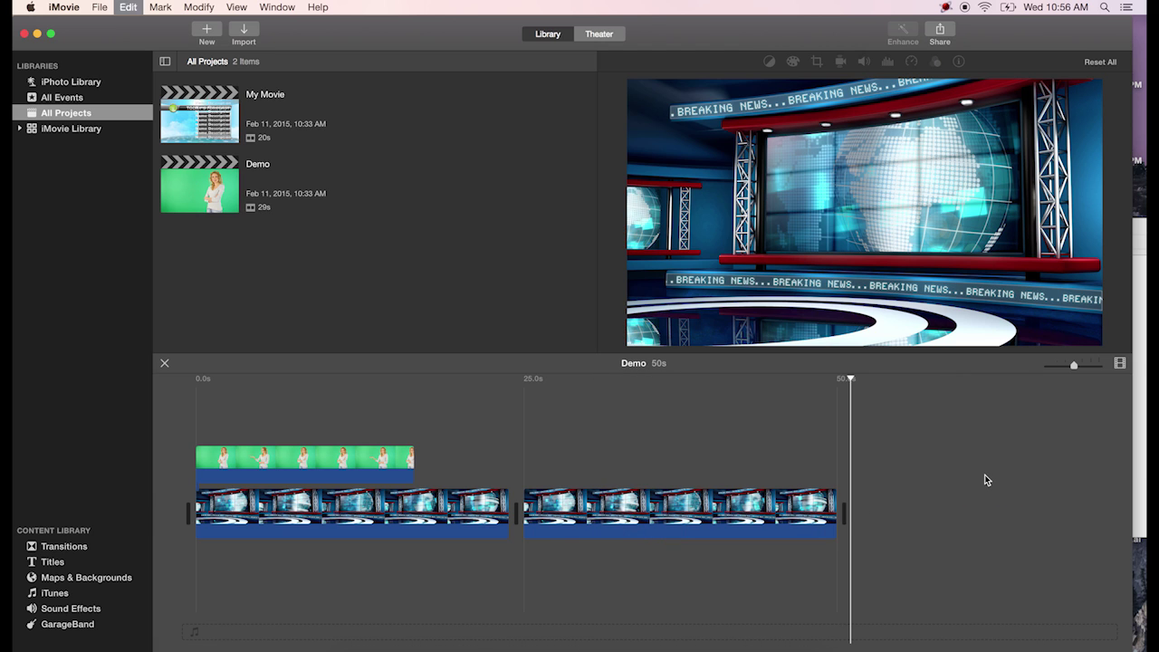
key("super+v")
key("super+v")
key("super+v")
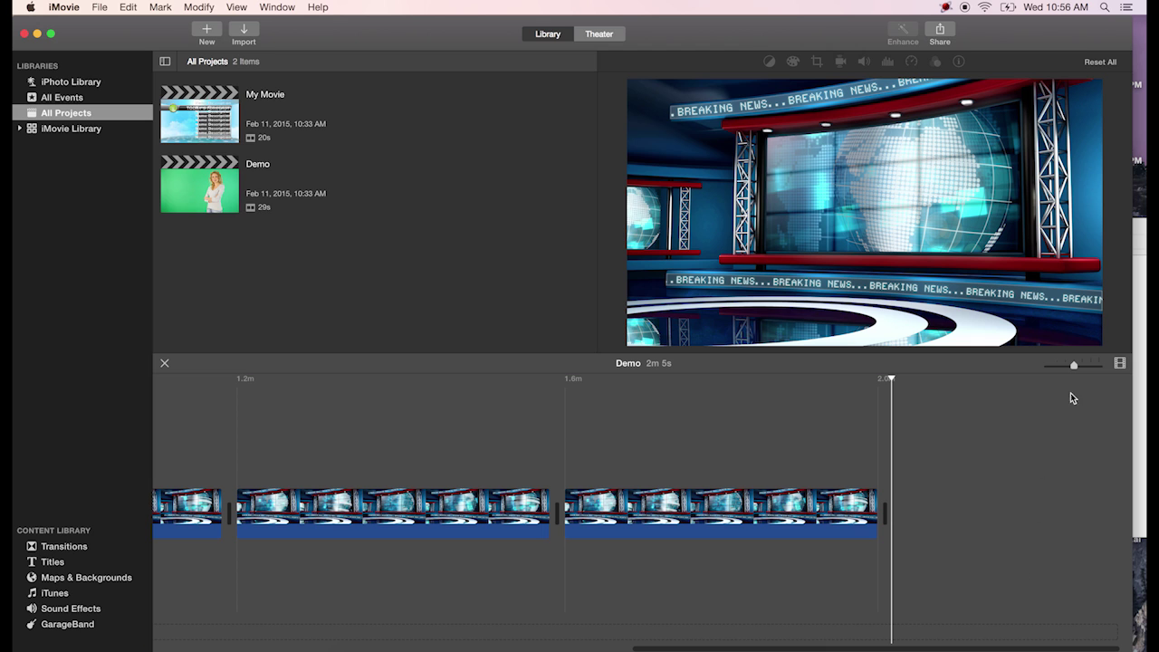
Step: Zoom out to show the whole 2m 5s timeline and play across the first background loop join
left_click_drag(1075, 371, 1065, 368)
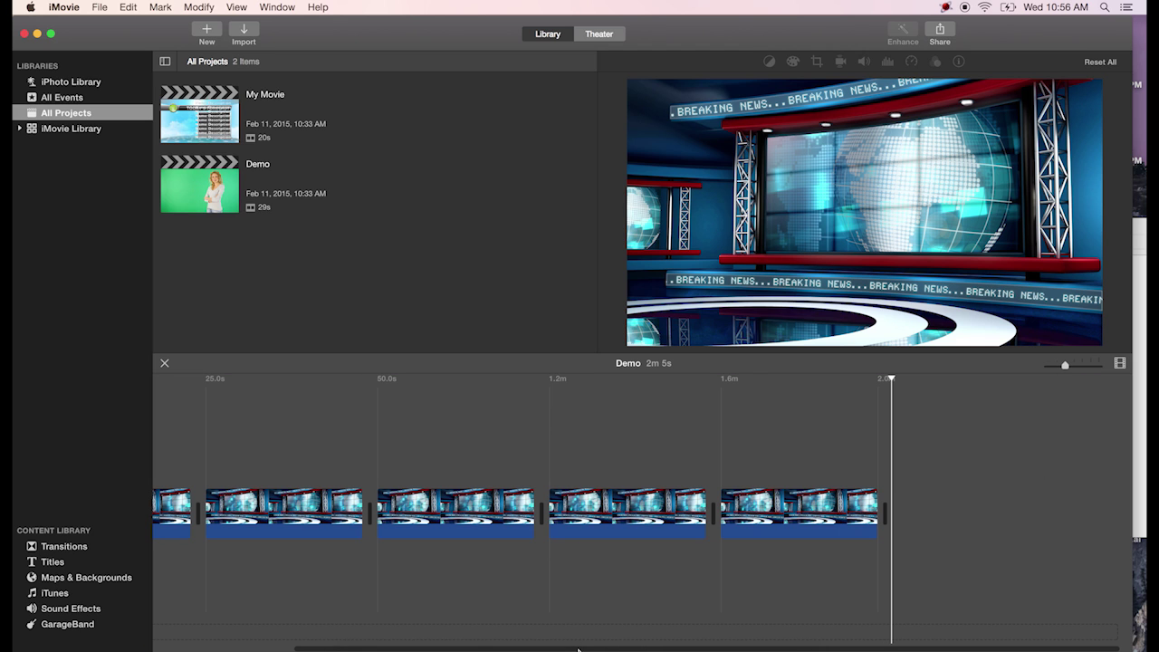
left_click_drag(577, 649, 439, 649)
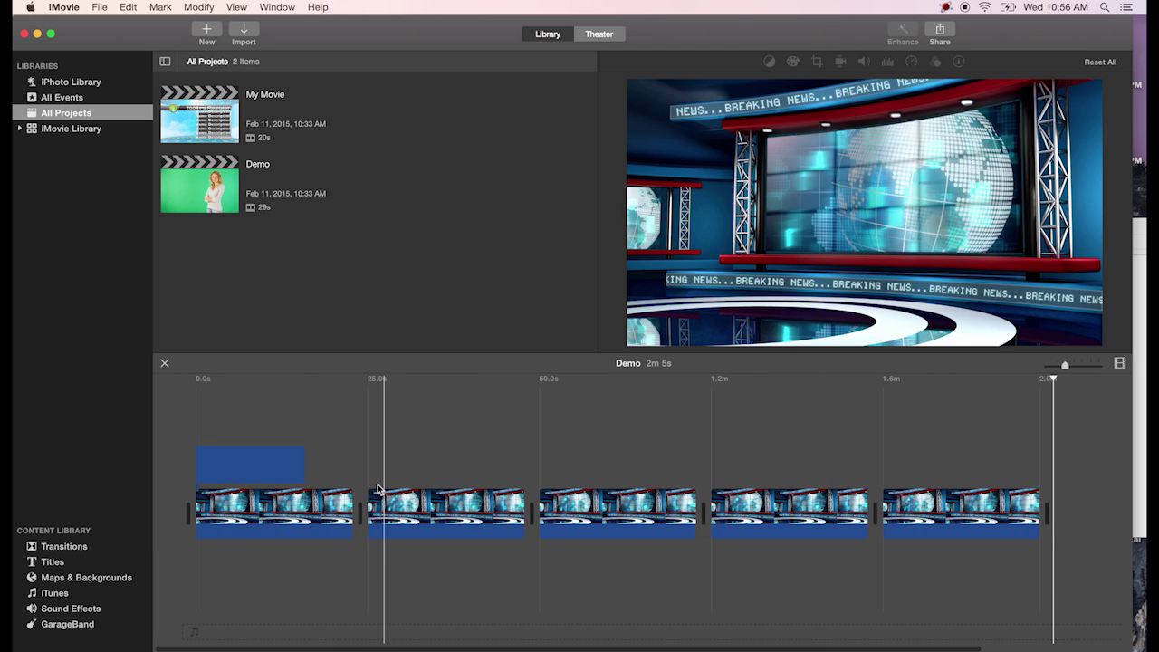
left_click(340, 445)
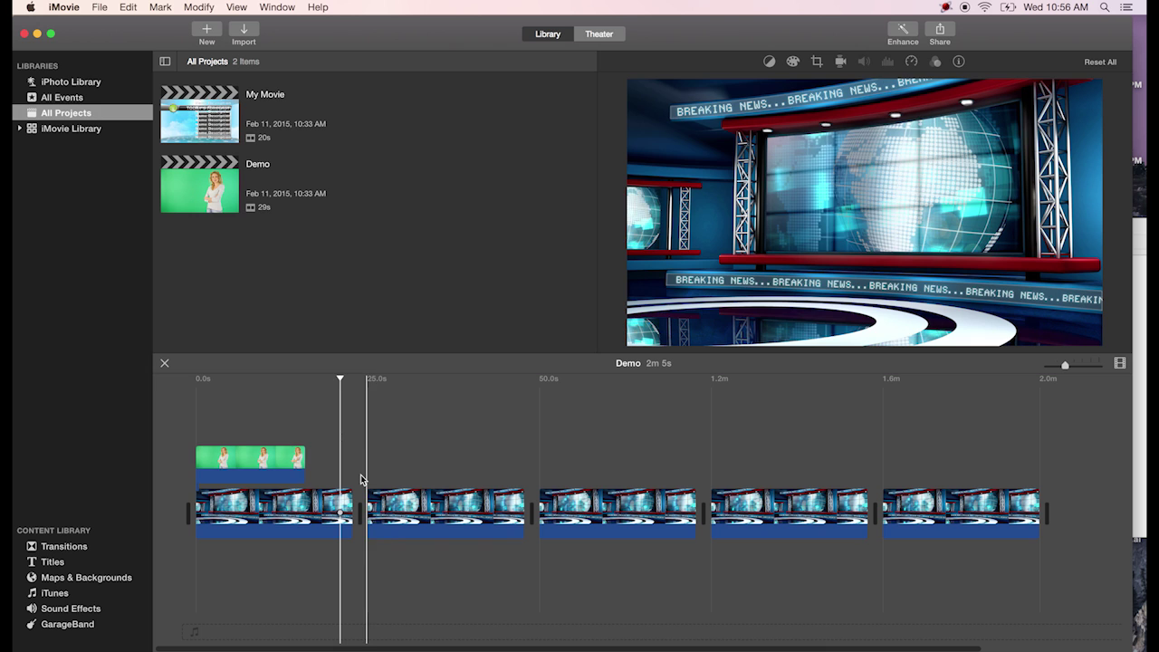
left_click(367, 493)
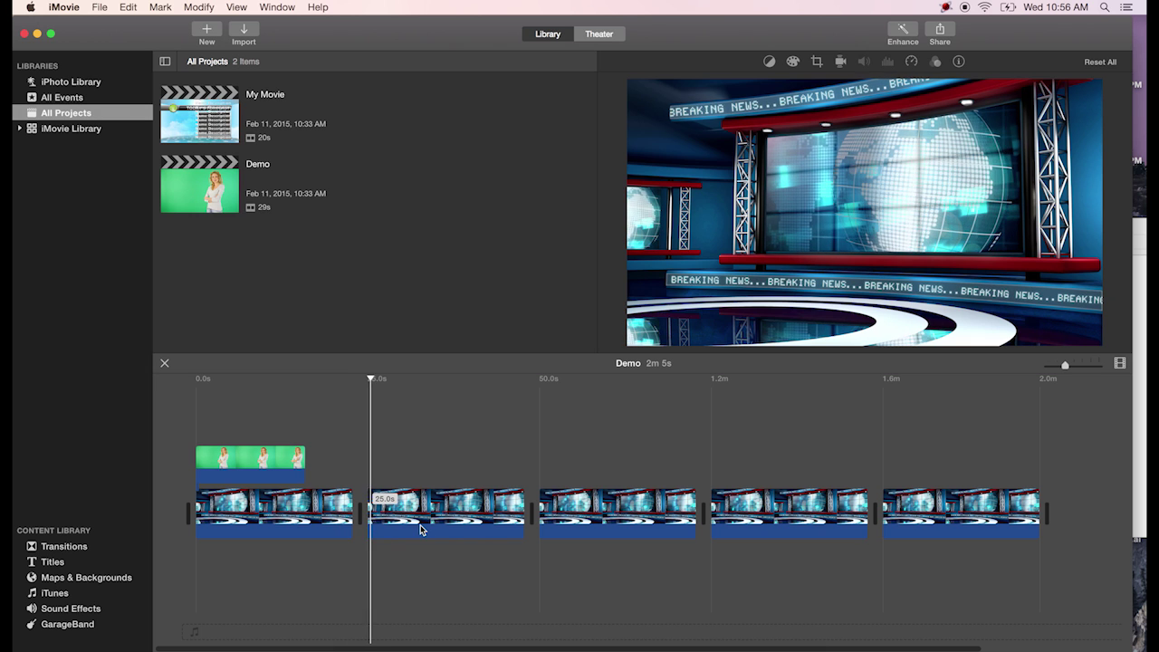
left_click(339, 454)
key("space")
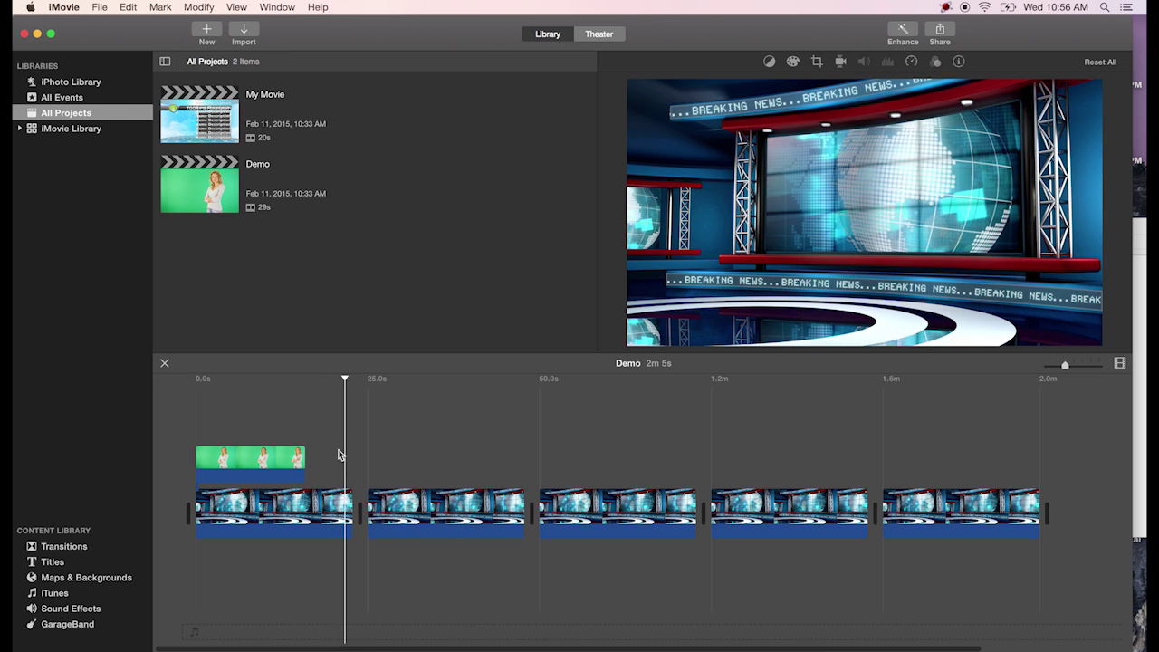